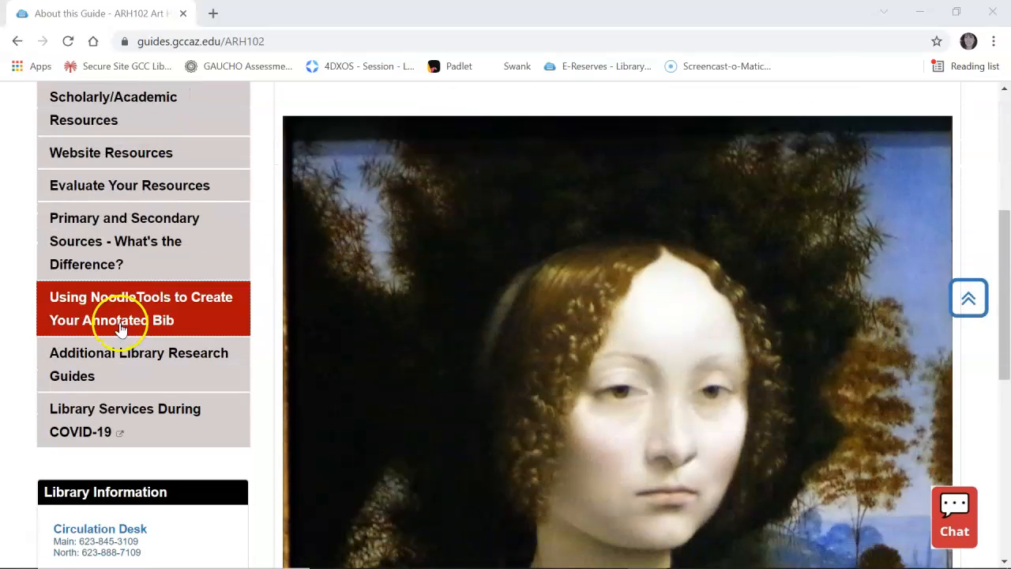
Open the 'Using NoodleTools to Create Your Annotated Bib' guide page and scroll down to its Sign Up section
left_click(157, 316)
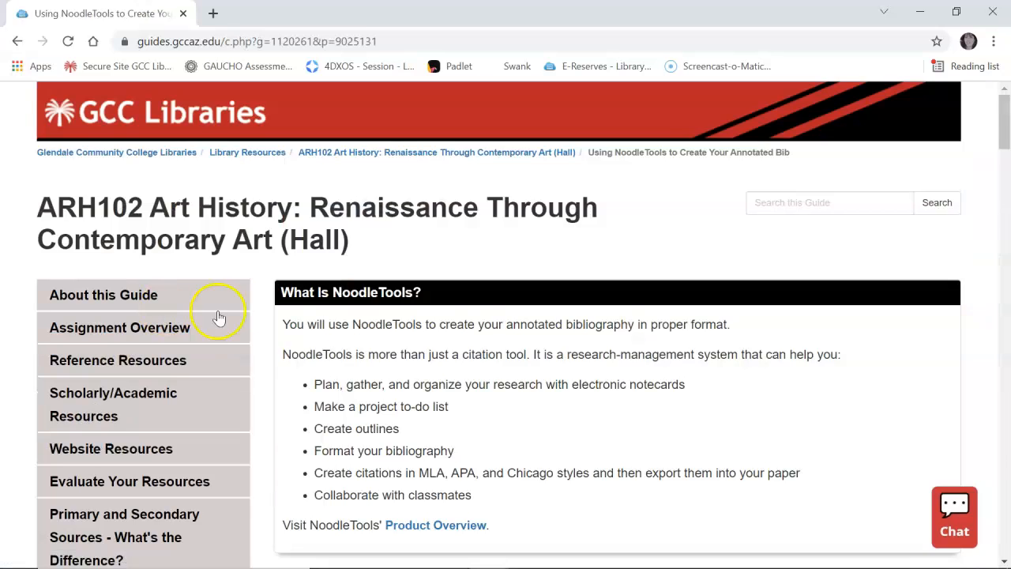
scroll(479, 341, "down", 2)
scroll(478, 344, "down", 4)
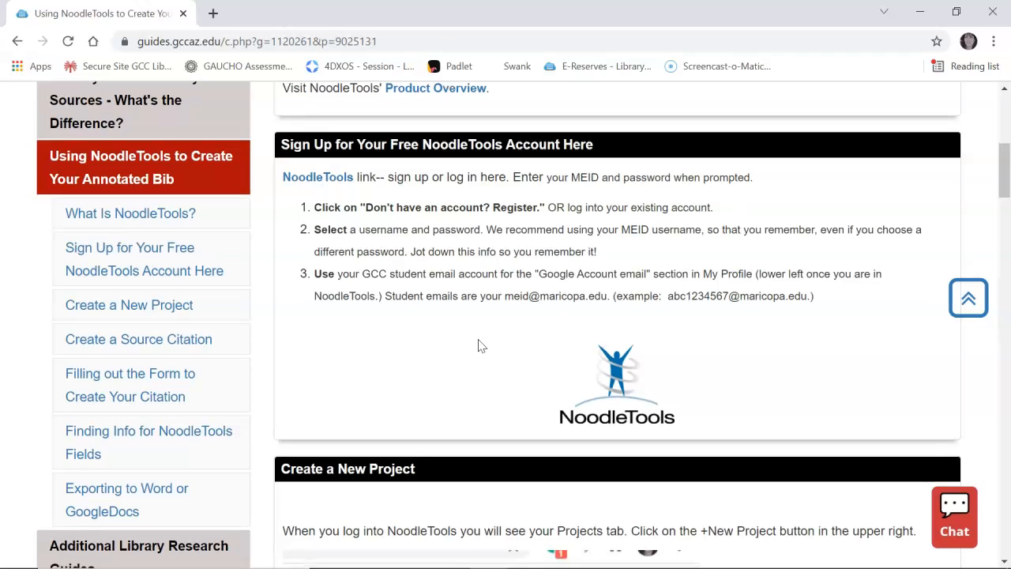
Sign in to NoodleTools through the library proxy with the college Microsoft account and its password
left_click(316, 178)
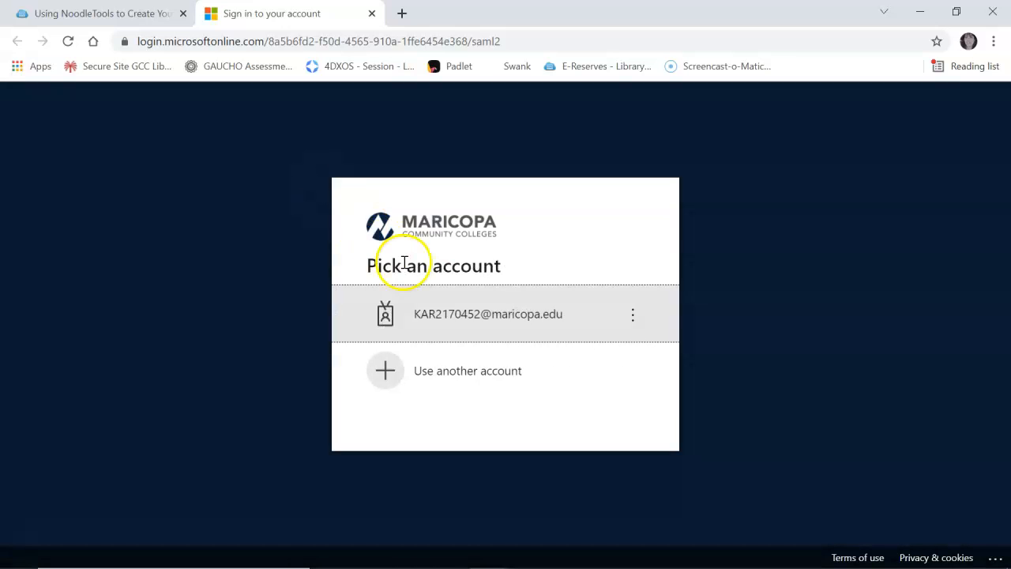
left_click(481, 316)
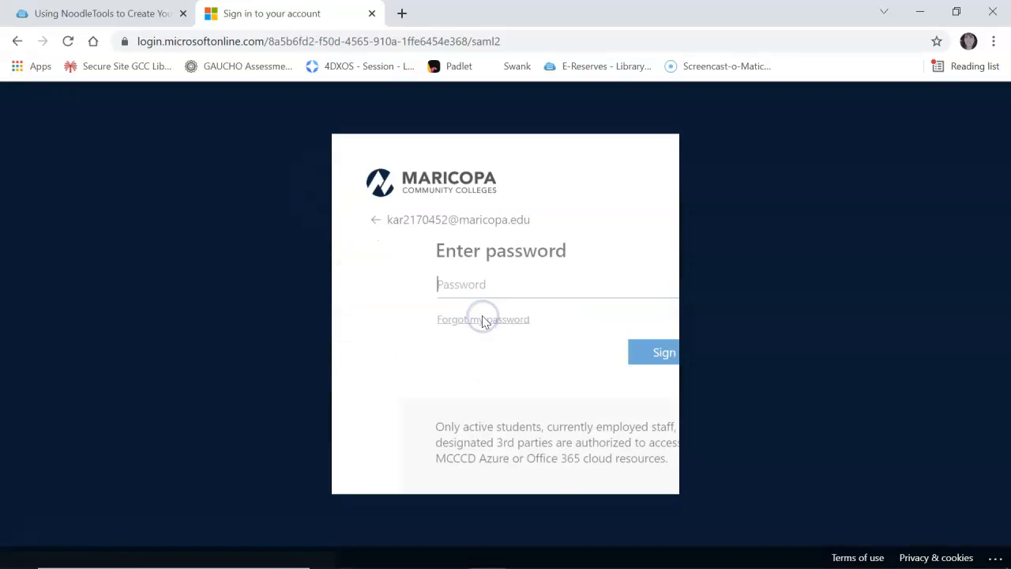
type("***")
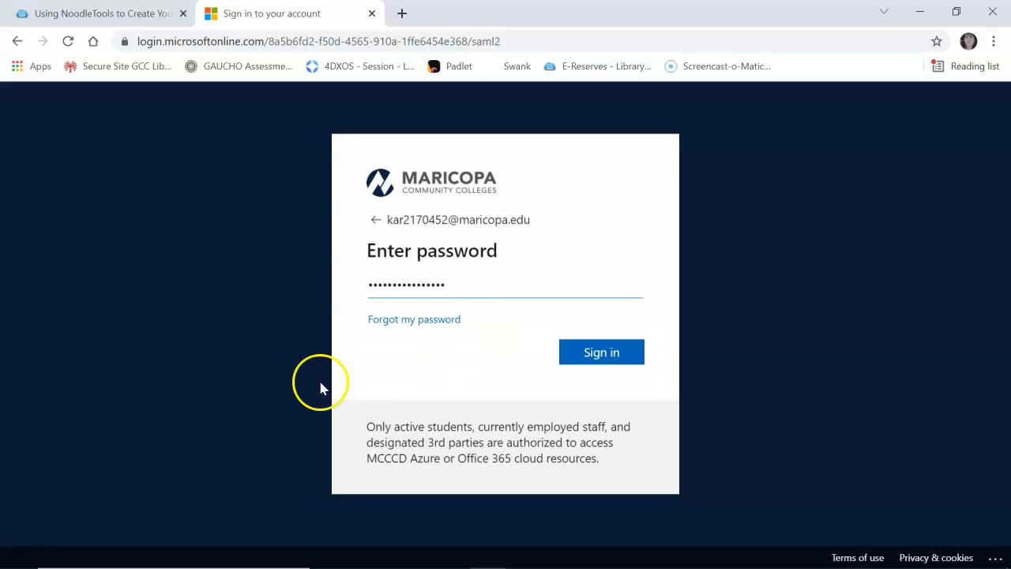
key("Return")
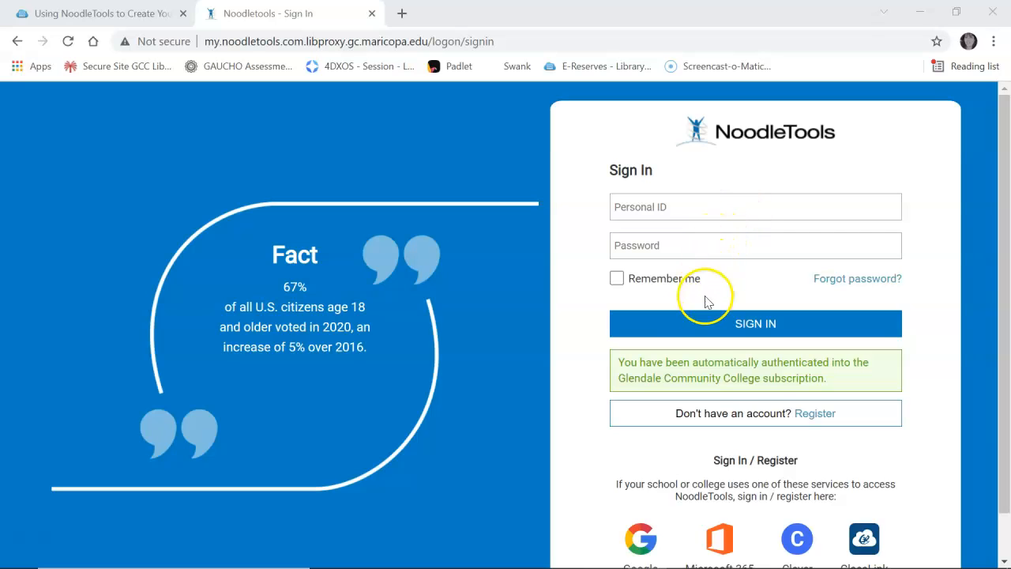
Register a new NoodleTools account with a Personal ID and graduation year Not Applicable
left_click(815, 414)
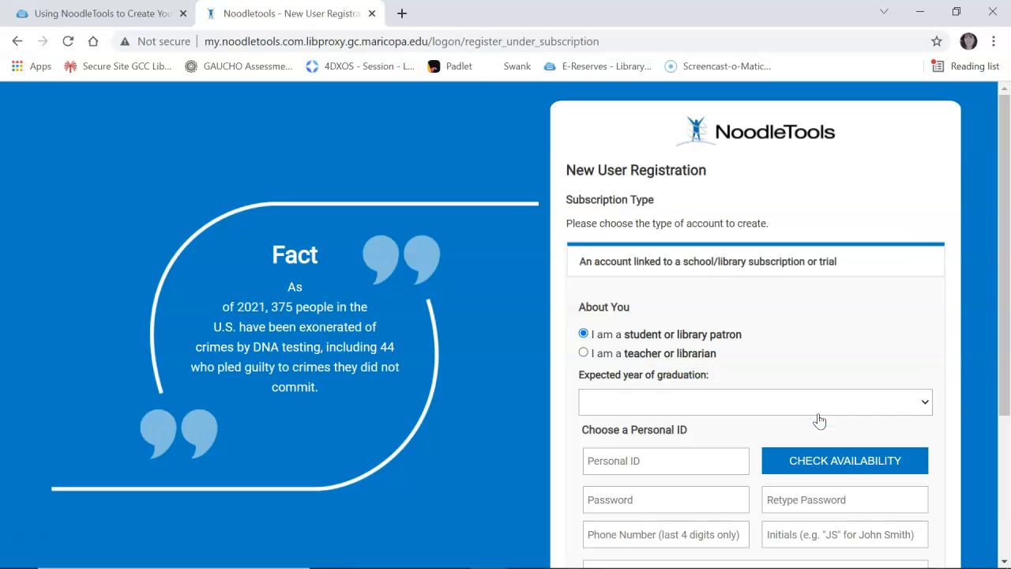
left_click(681, 402)
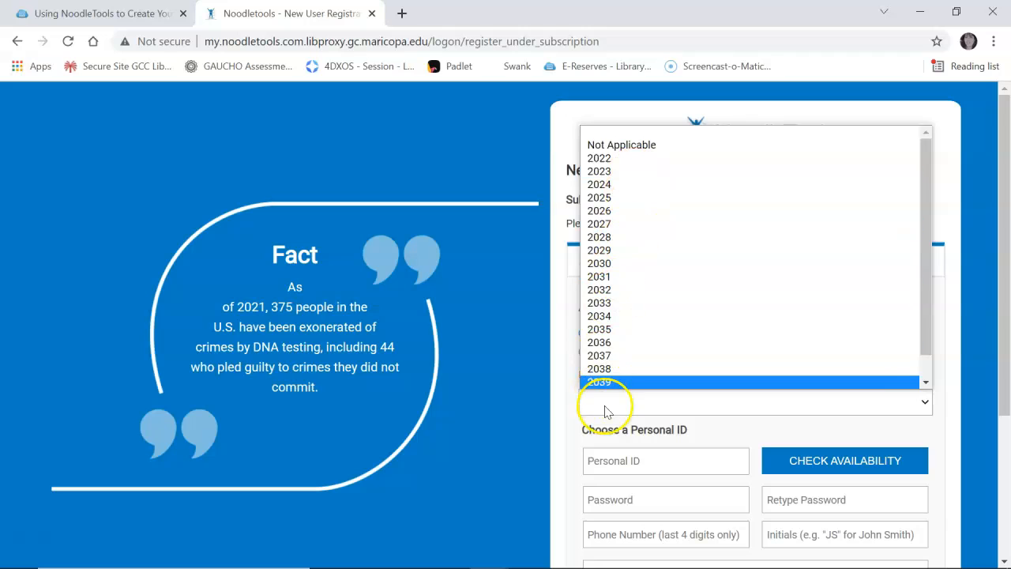
left_click(609, 464)
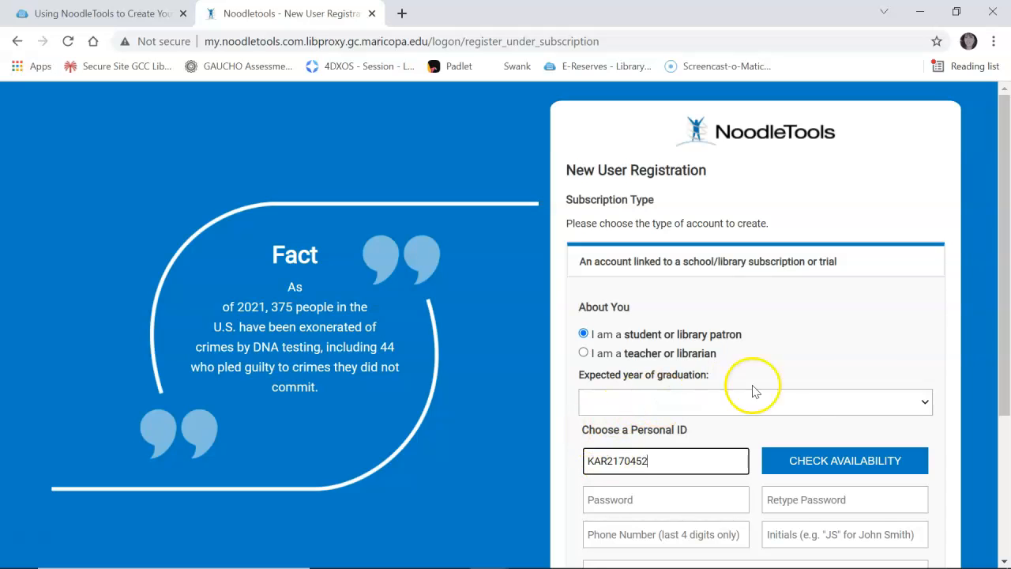
left_click(925, 404)
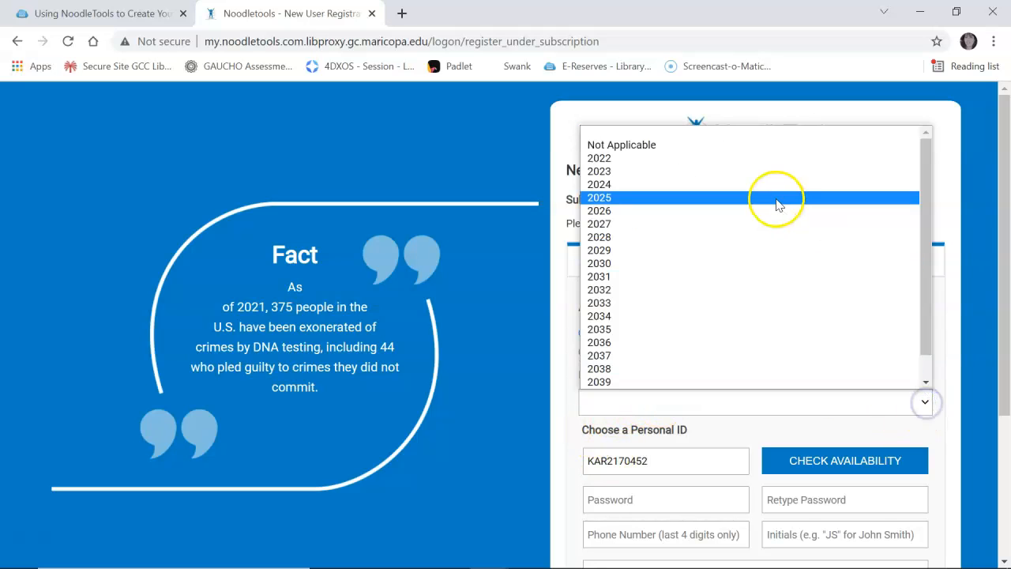
left_click(727, 145)
scroll(621, 367, "down", 3)
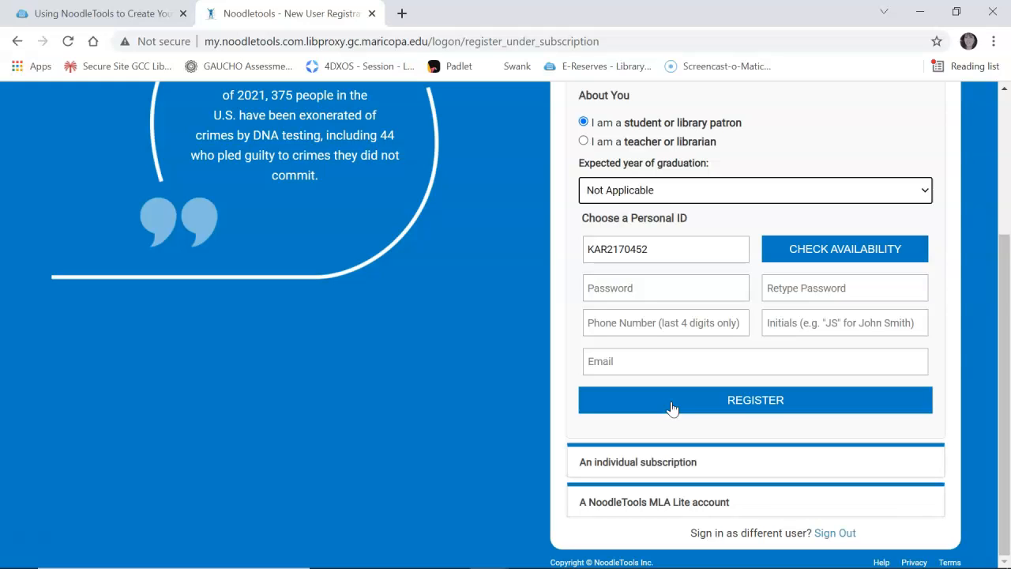
left_click(608, 402)
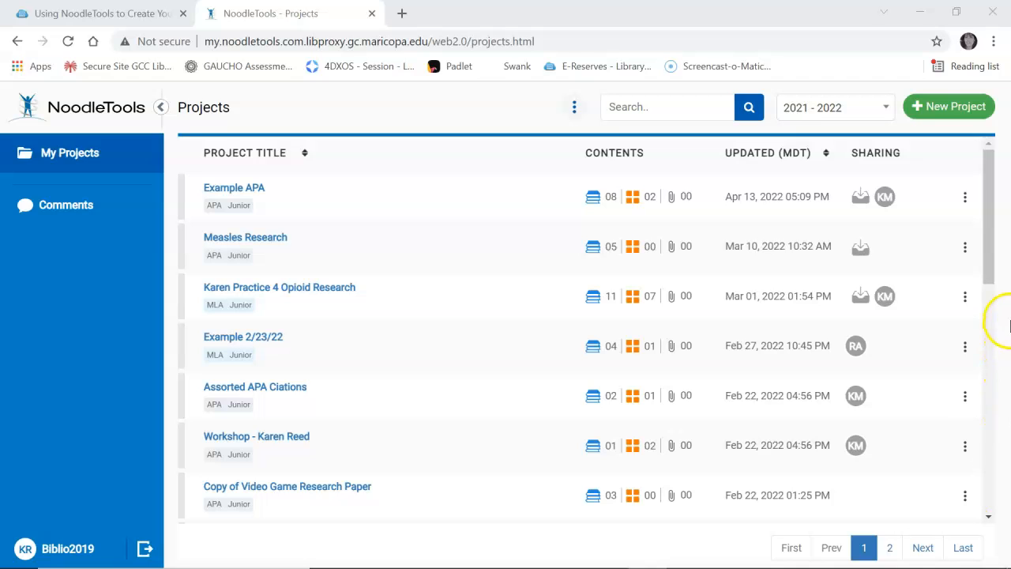
Create a new ART102 annotated bibliography project using MLA style at the Junior level
left_click(950, 108)
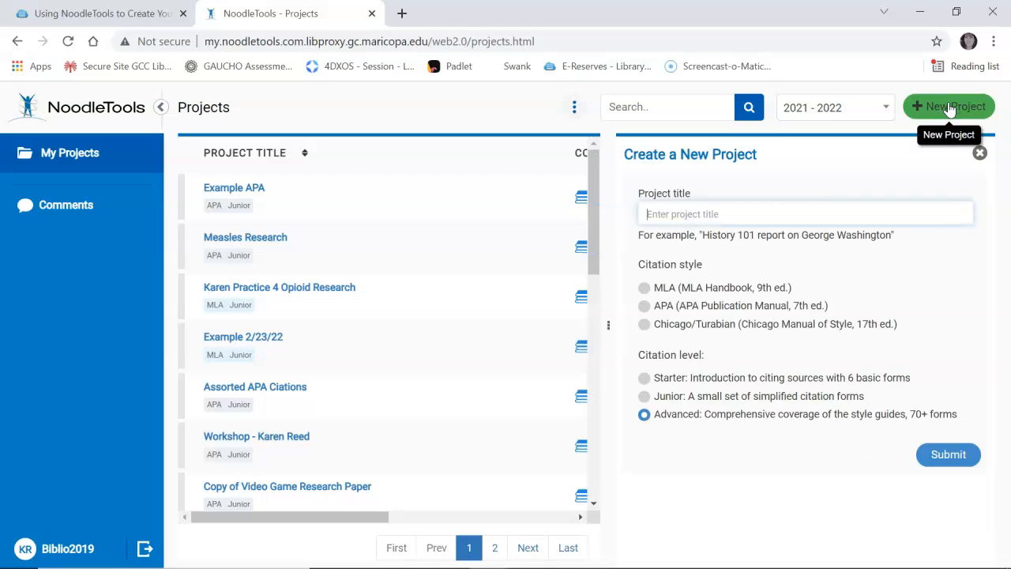
left_click(730, 217)
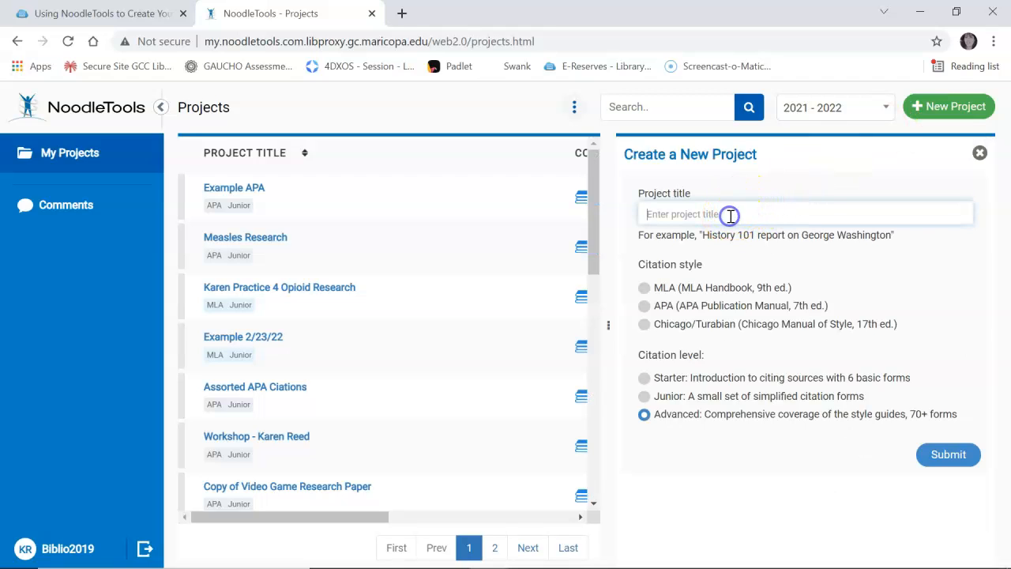
type("Karen R - Annotated Bib - ART102")
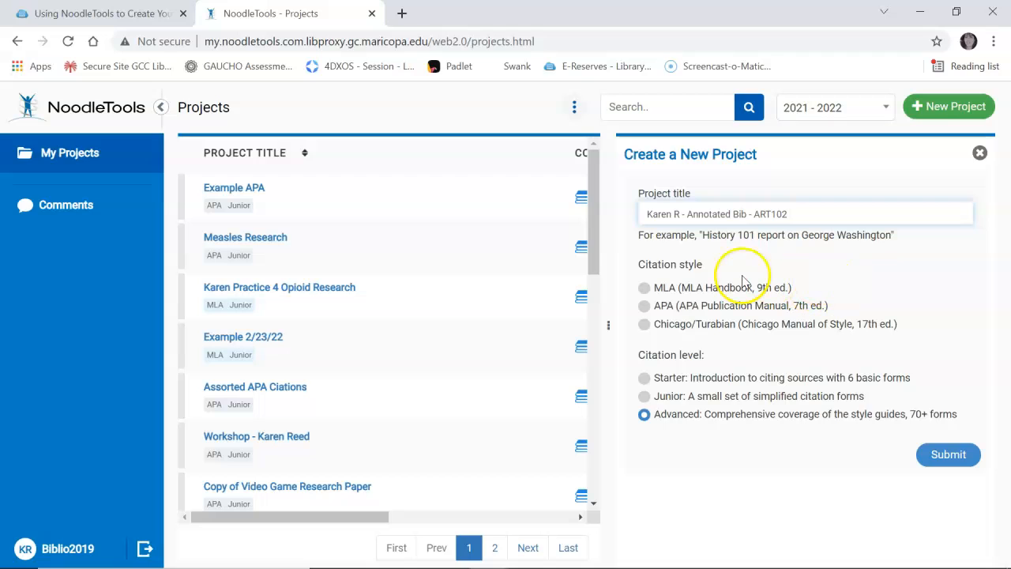
left_click(644, 290)
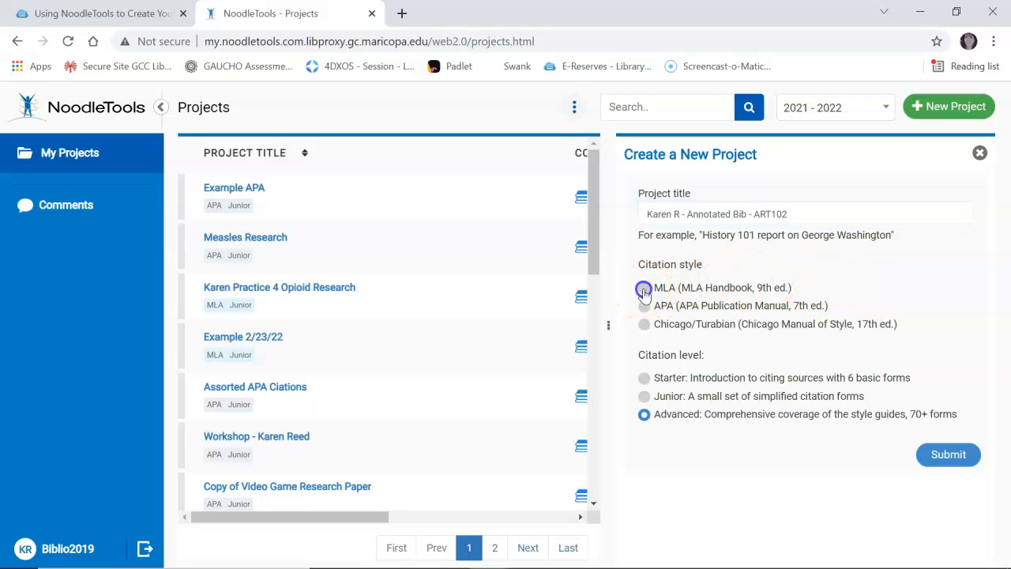
left_click(645, 397)
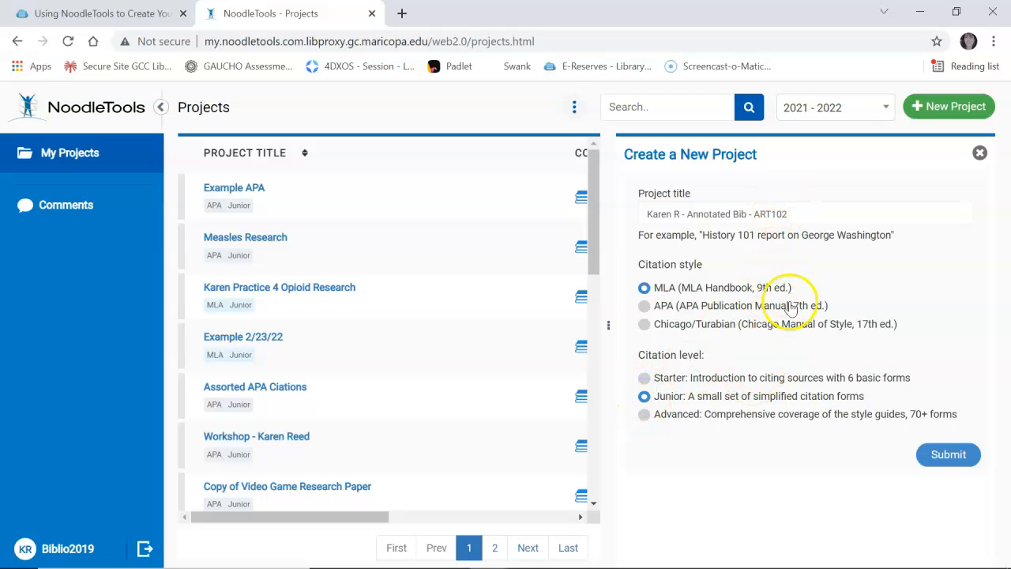
left_click(942, 459)
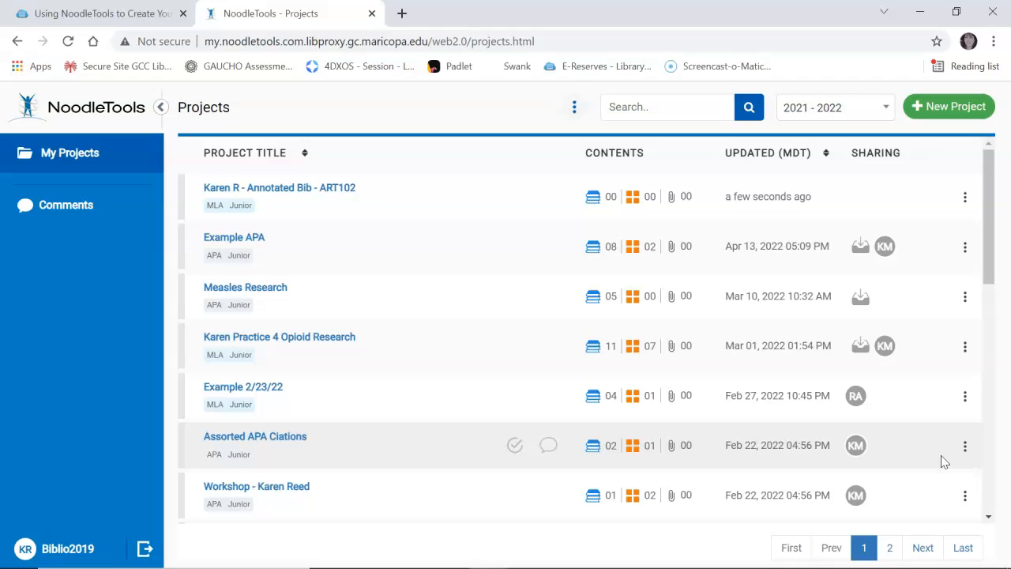
Open the ART102 annotated bibliography project and start a new source citation
left_click(331, 187)
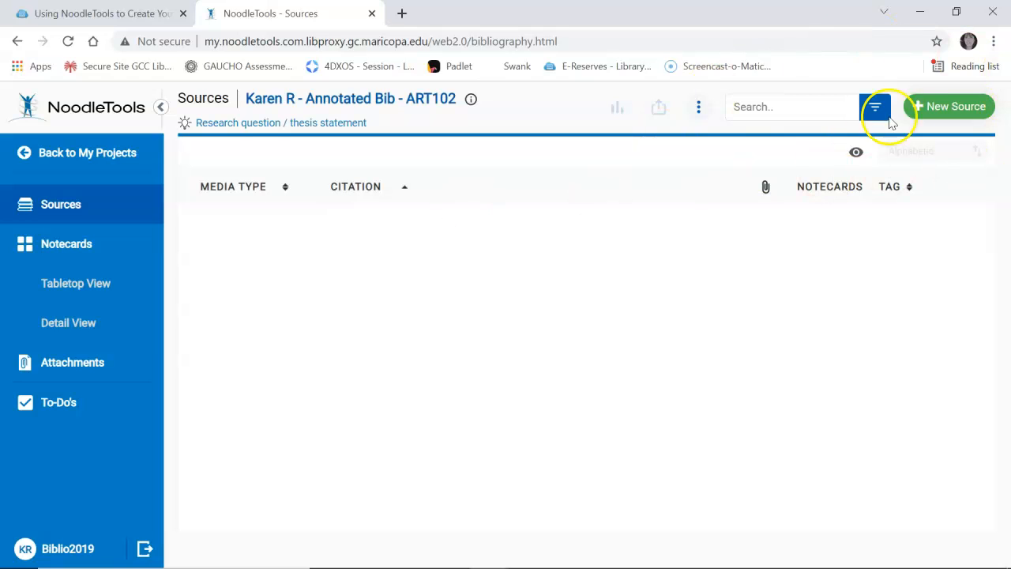
left_click(945, 108)
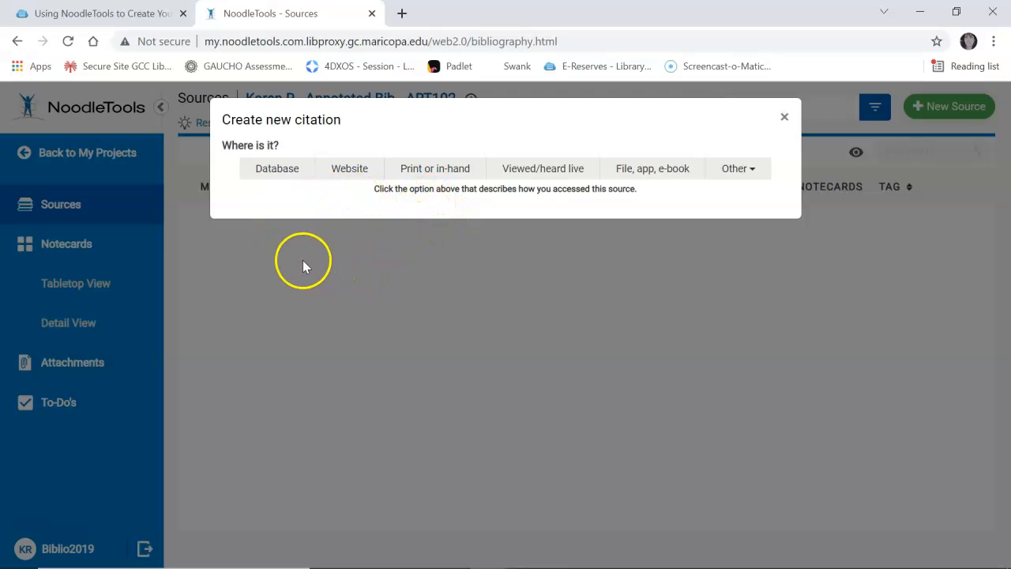
Cite a Database source as a Work of Visual Art
left_click(276, 178)
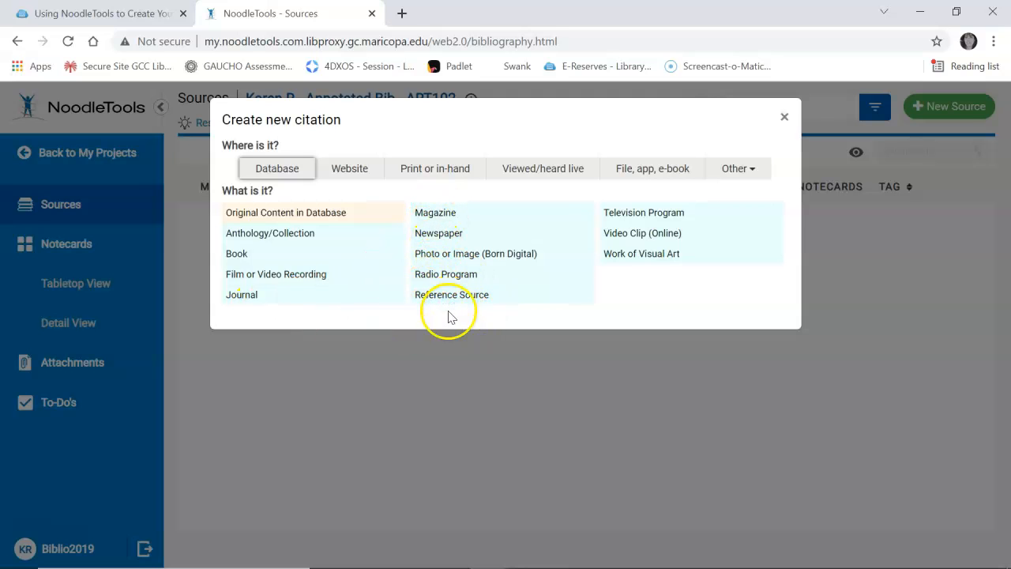
left_click(642, 253)
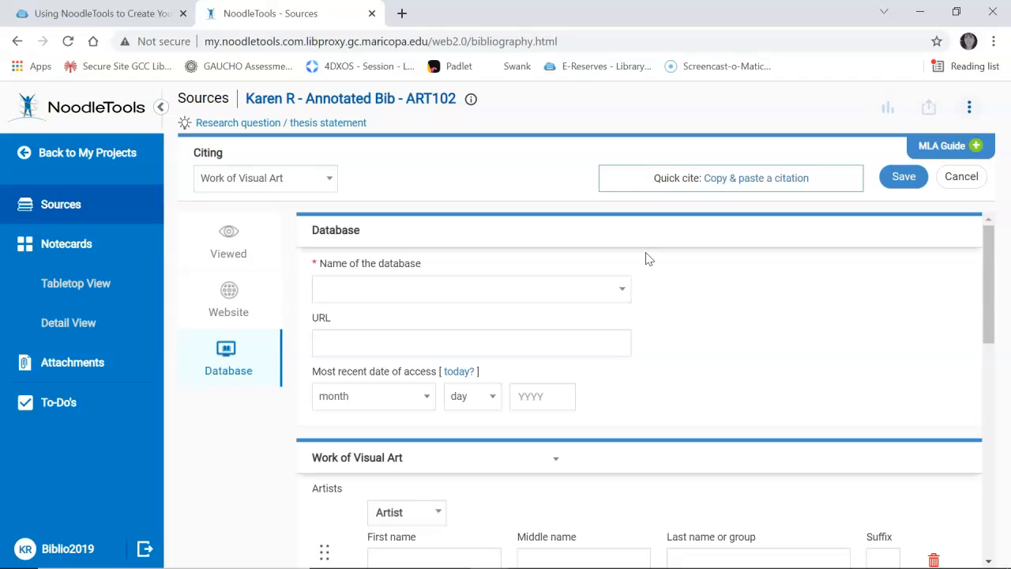
Enter 'The House' as the artwork title, capitalizing the H in House
scroll(645, 259, "down", 3)
scroll(645, 259, "down", 3)
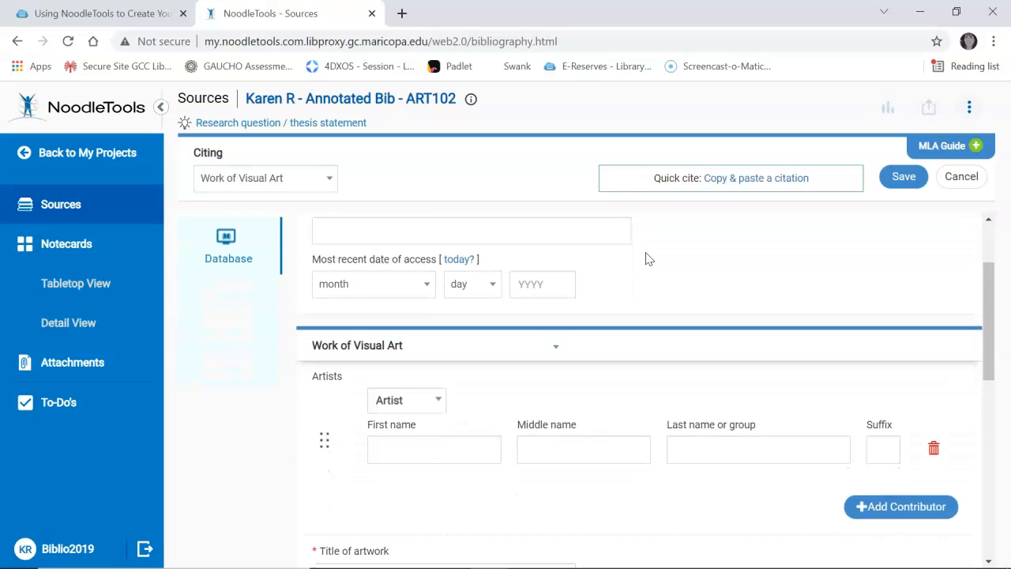
scroll(645, 259, "down", 3)
scroll(645, 259, "down", 2)
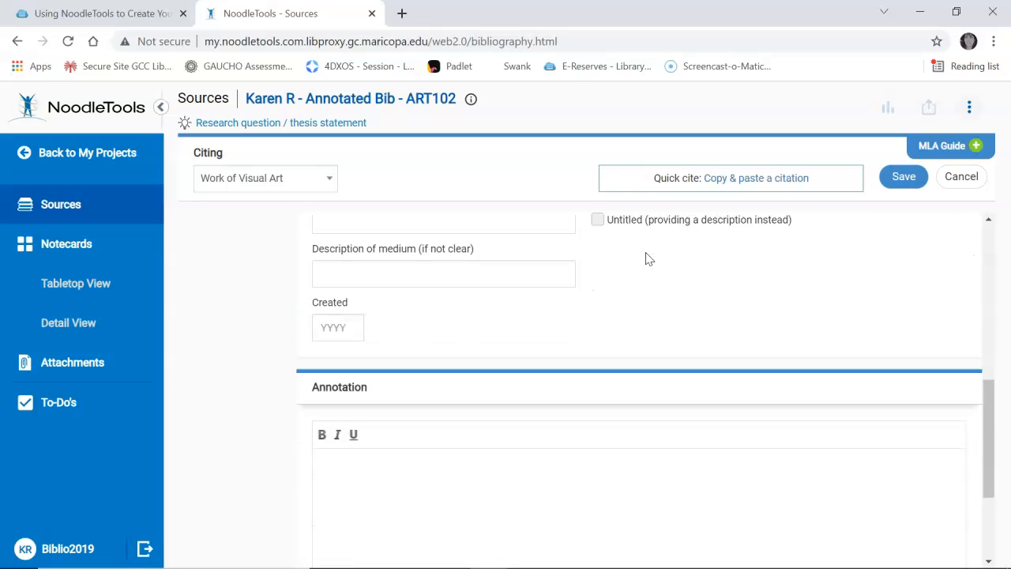
scroll(645, 259, "down", 2)
scroll(645, 259, "down", 1)
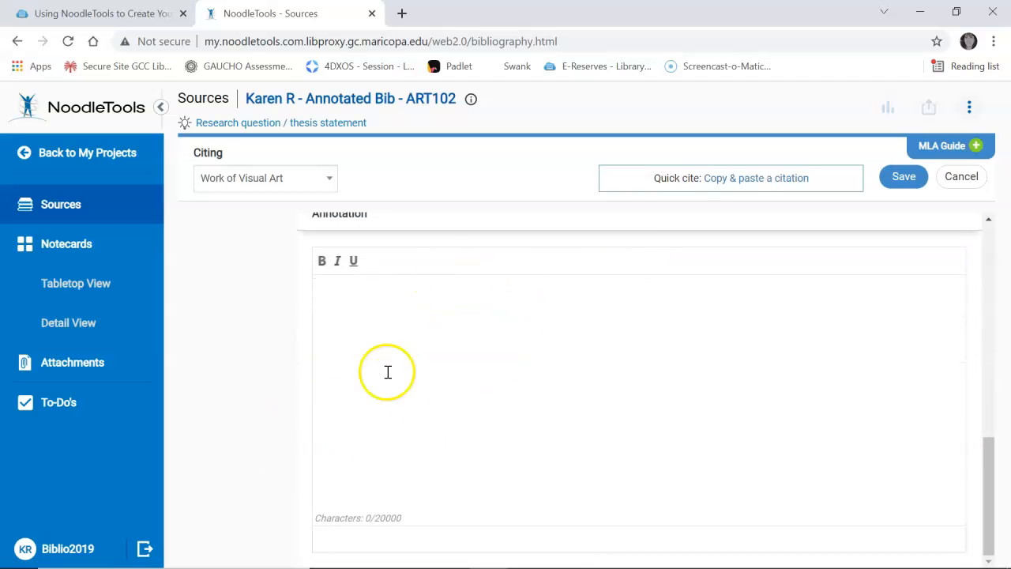
scroll(453, 369, "up", 5)
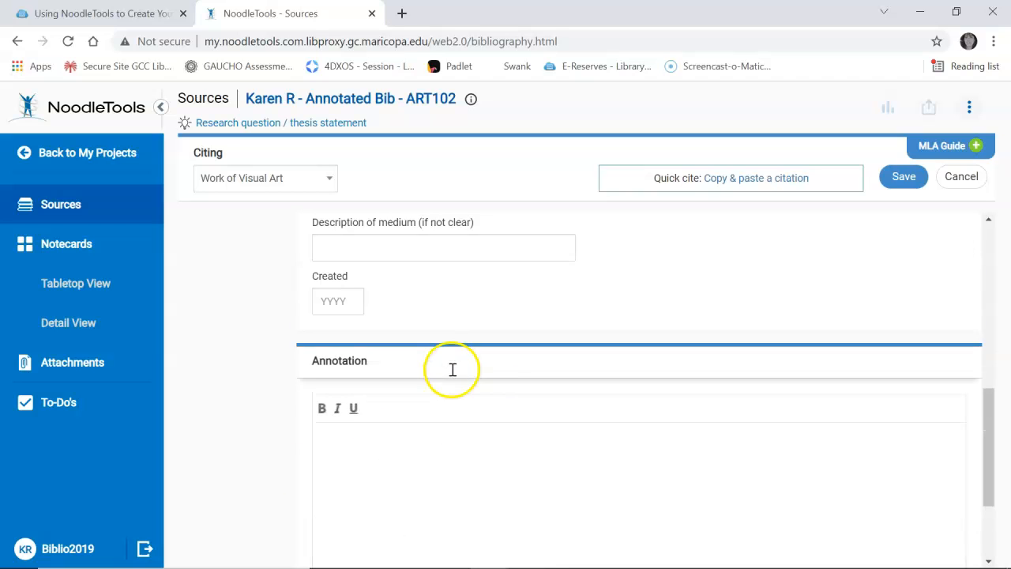
left_click(364, 407)
type("The")
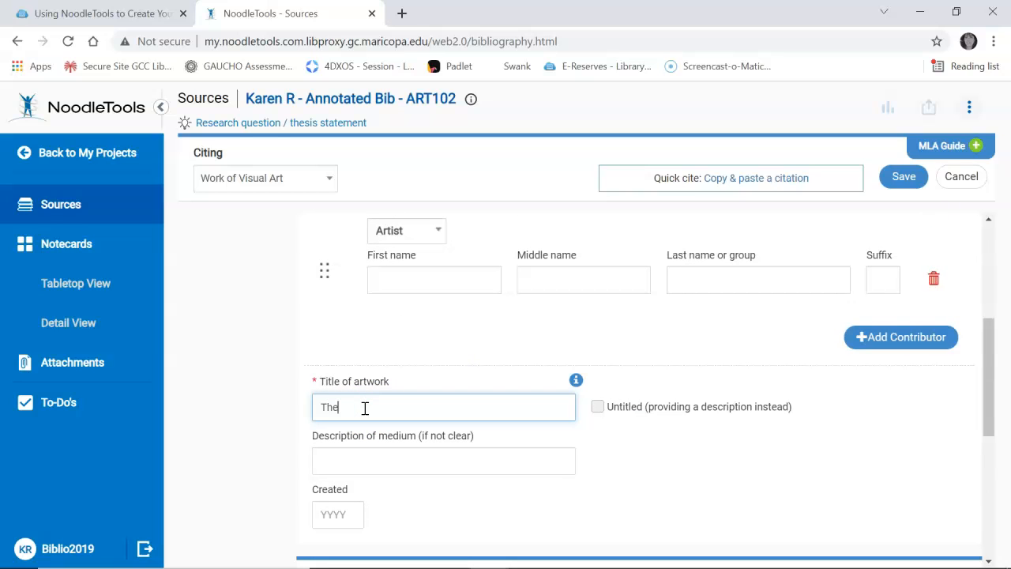
type(" house")
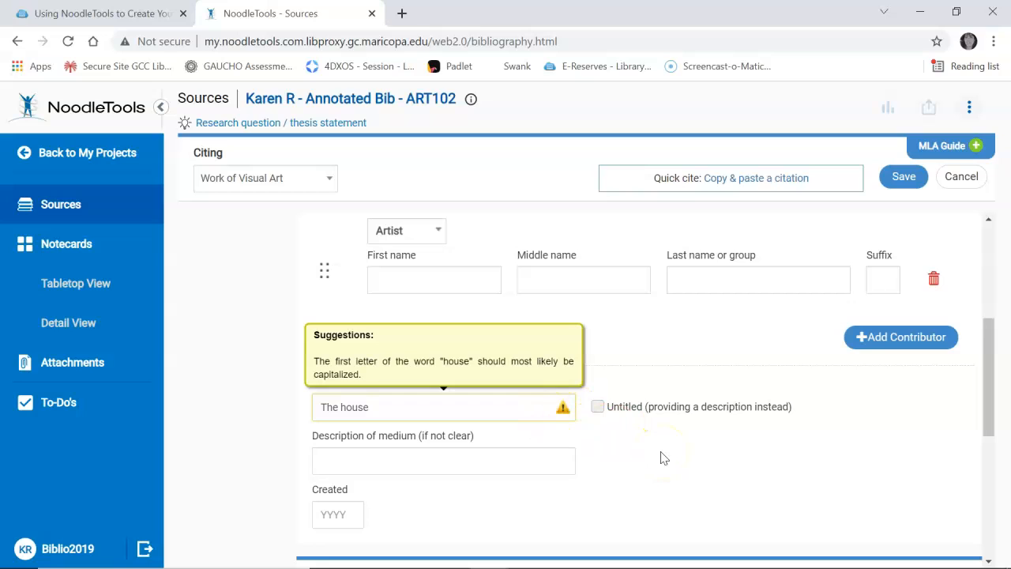
left_click(348, 406)
key("BackSpace")
type("H")
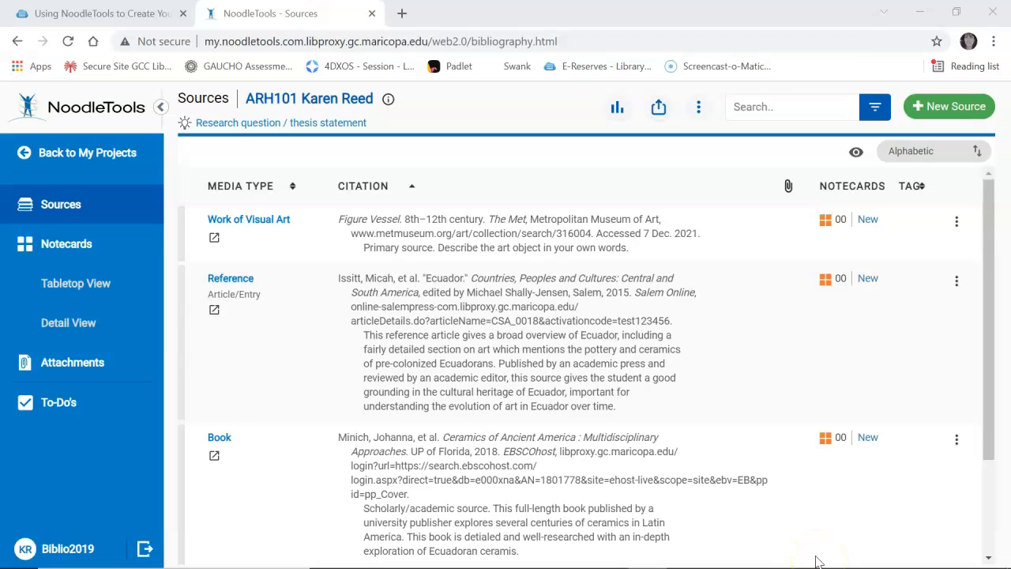
scroll(565, 419, "down", 1)
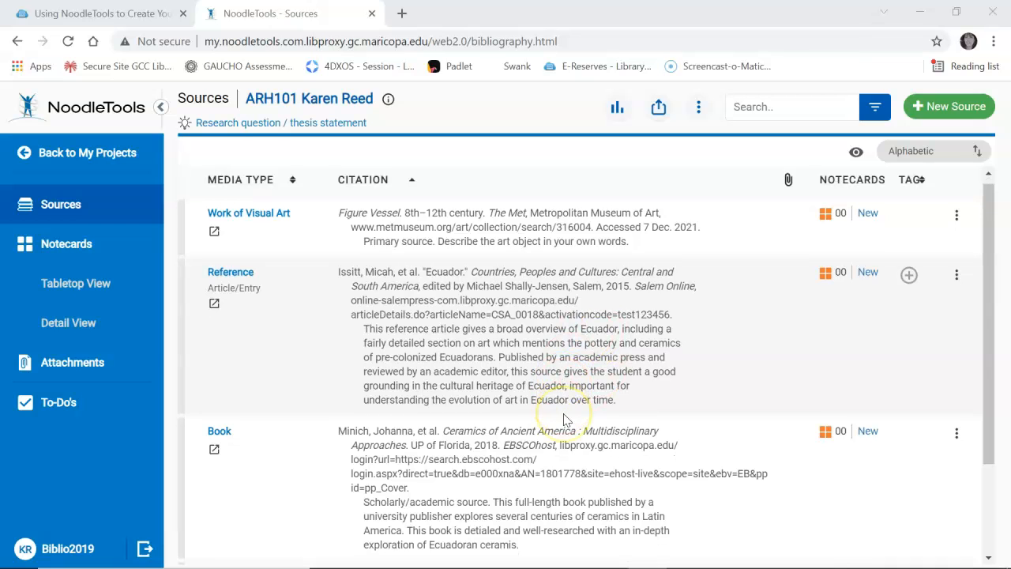
scroll(564, 418, "down", 2)
scroll(564, 419, "up", 2)
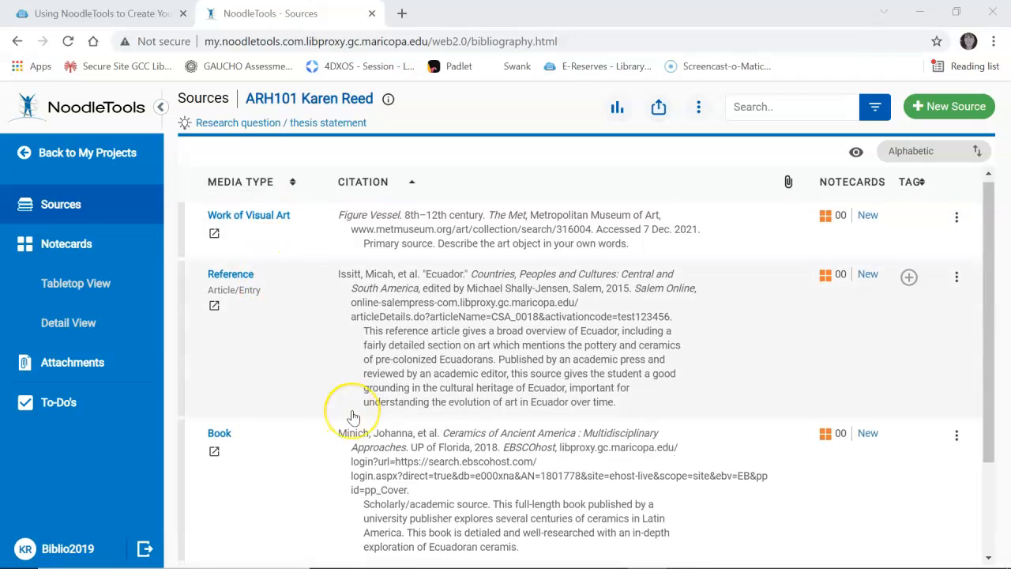
scroll(349, 413, "down", 3)
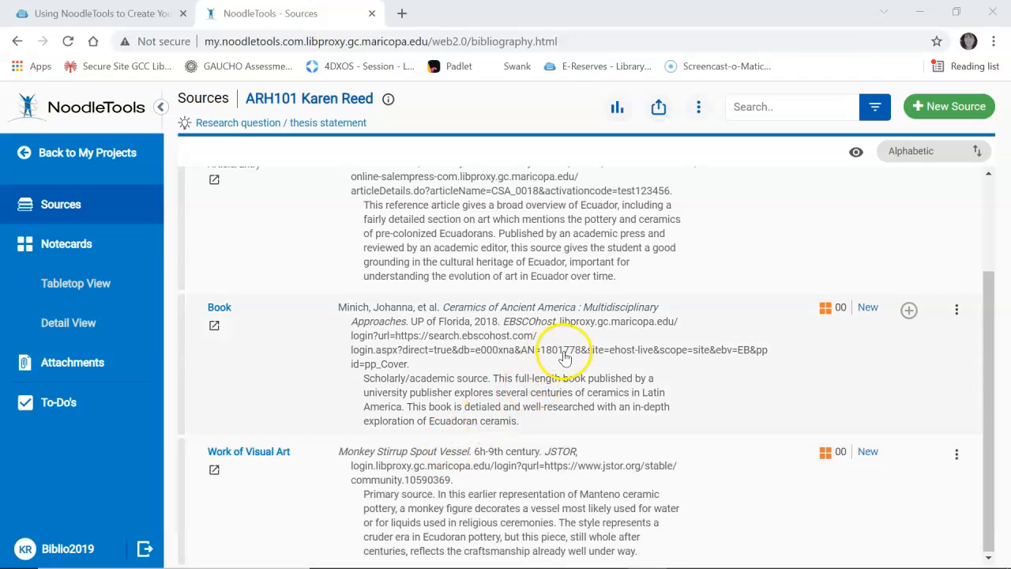
scroll(583, 237, "up", 3)
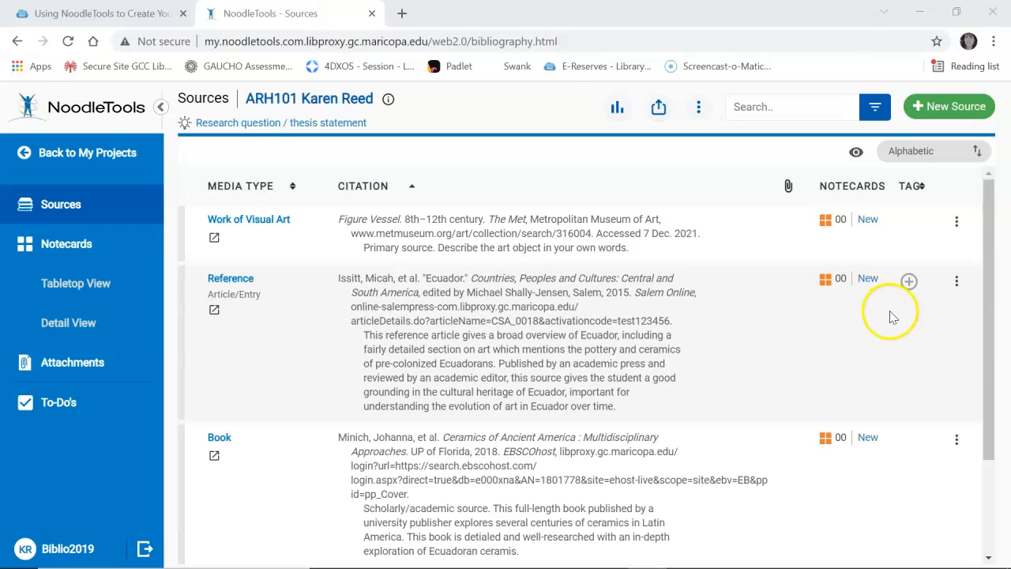
left_click(956, 223)
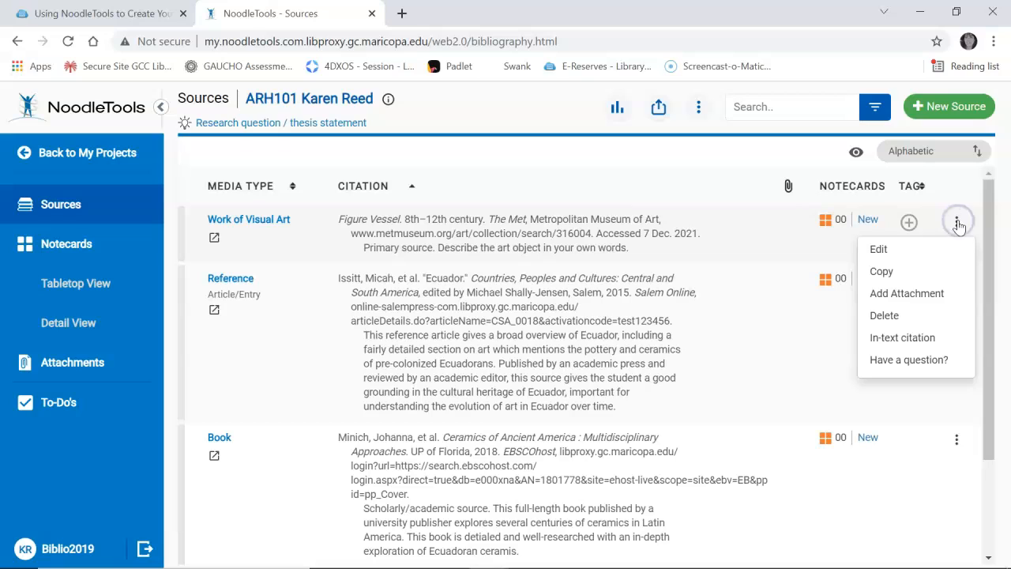
left_click(887, 256)
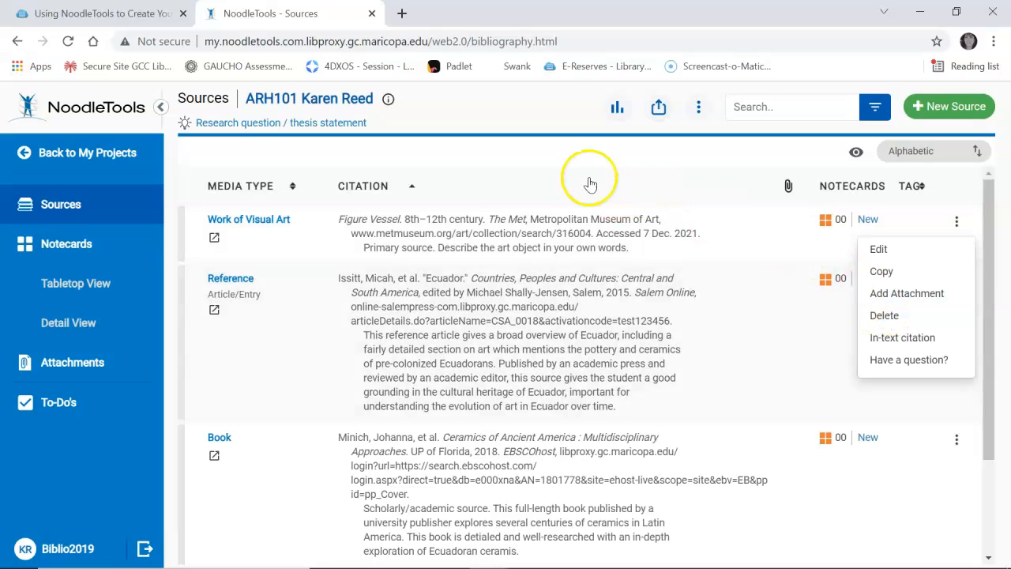
left_click(513, 152)
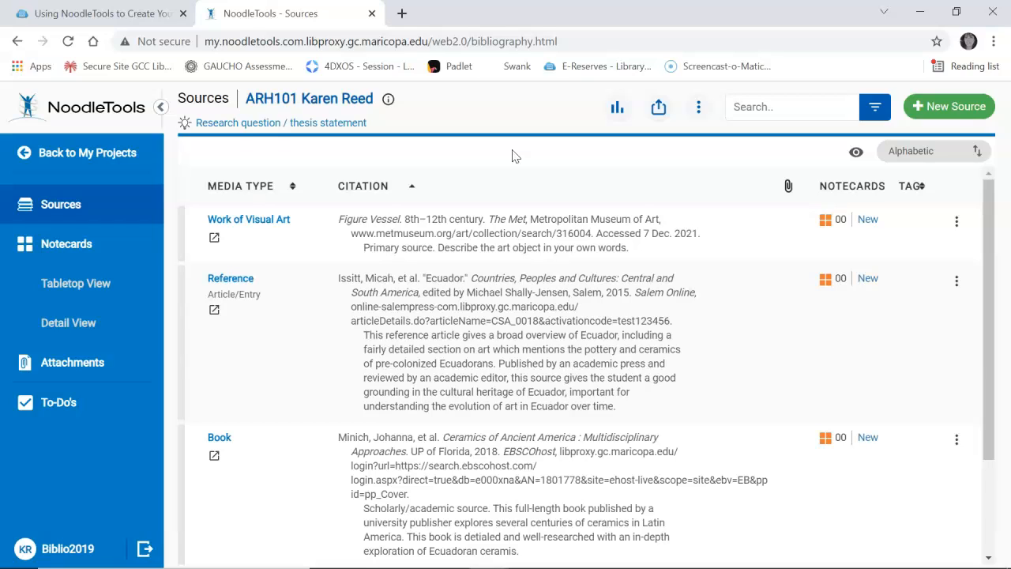
left_click(933, 107)
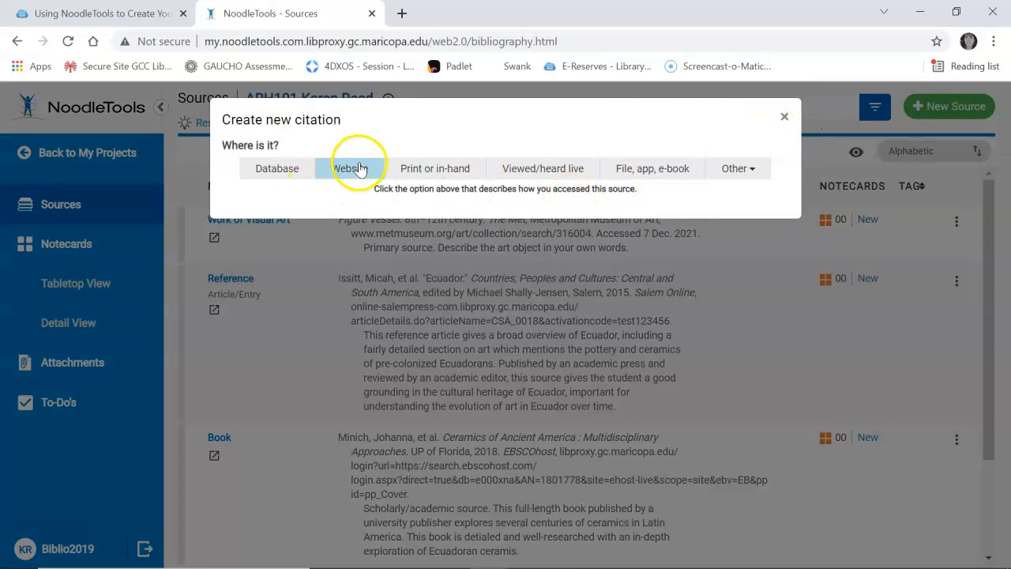
left_click(285, 169)
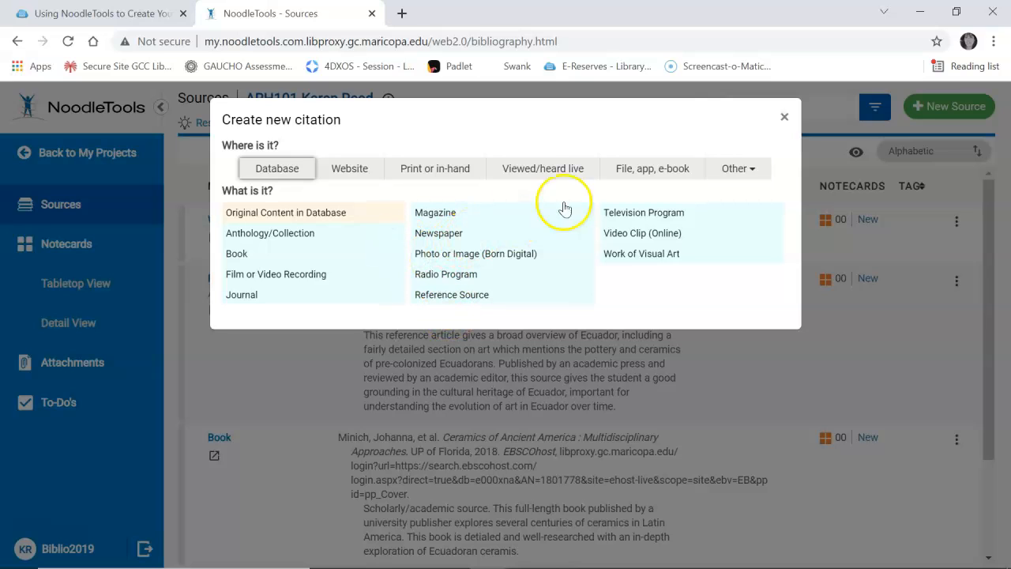
left_click(784, 119)
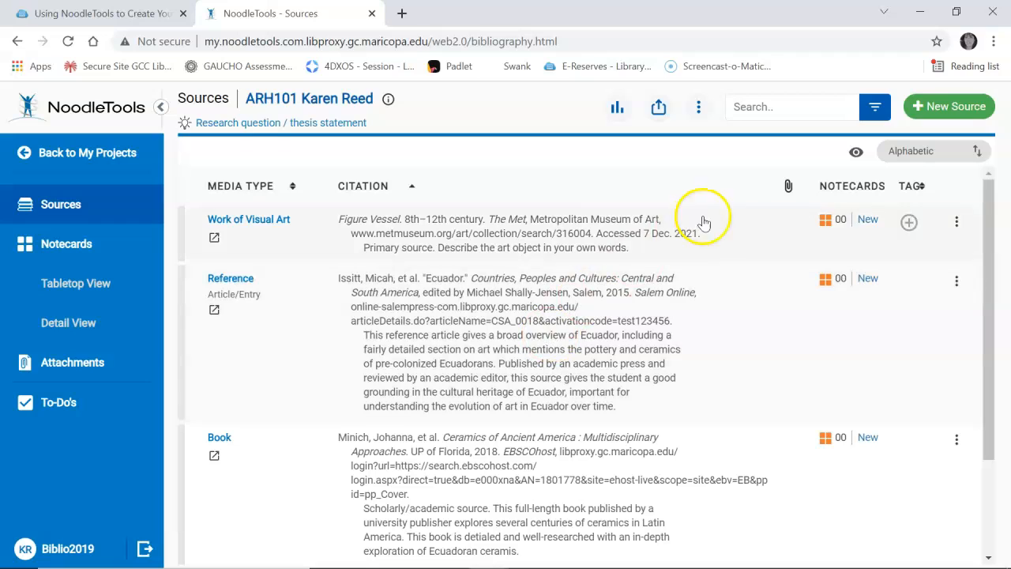
Export all sources of the ARH101 bibliography to Google Docs
left_click(657, 112)
left_click(602, 141)
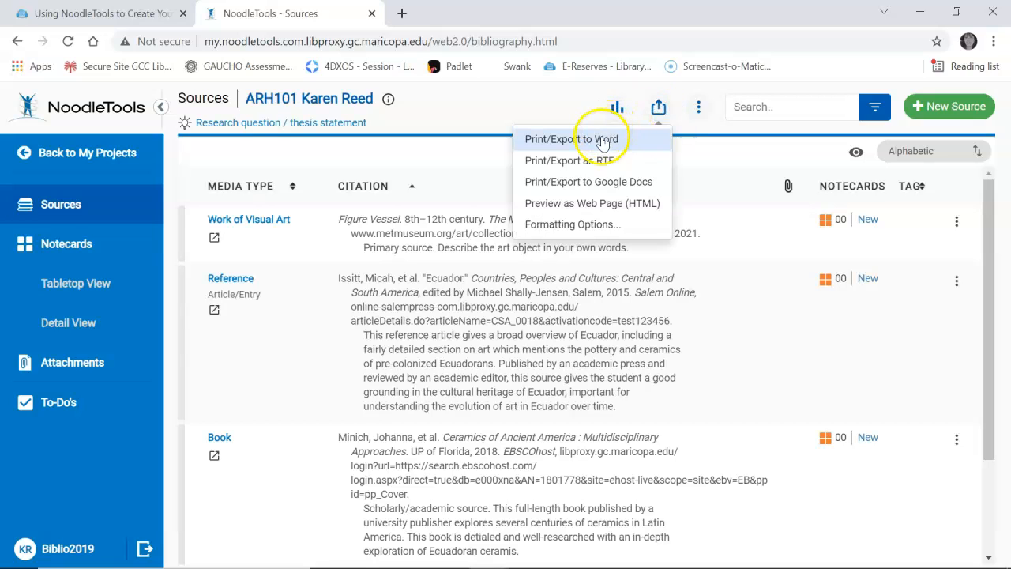
left_click(597, 190)
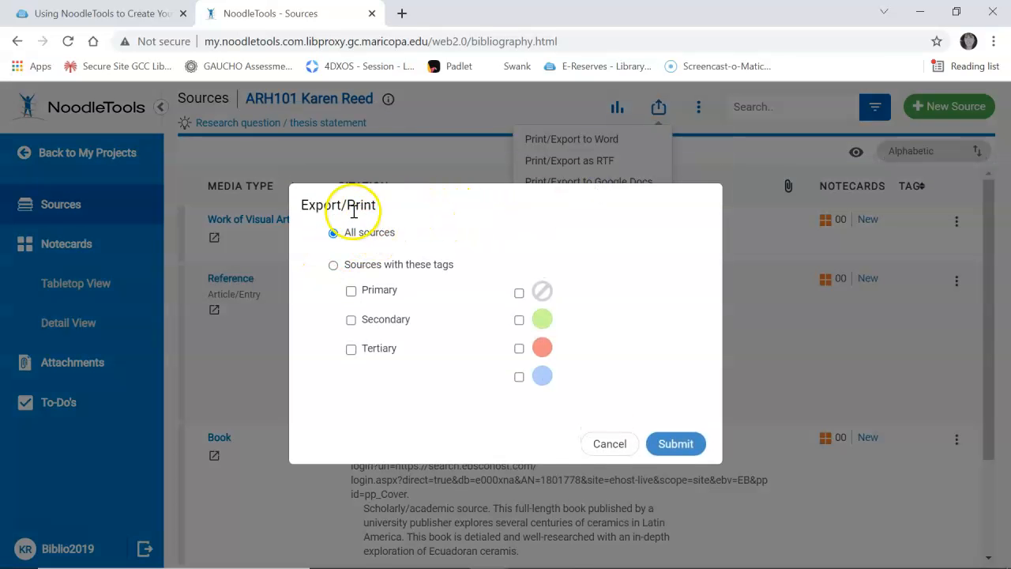
left_click(675, 443)
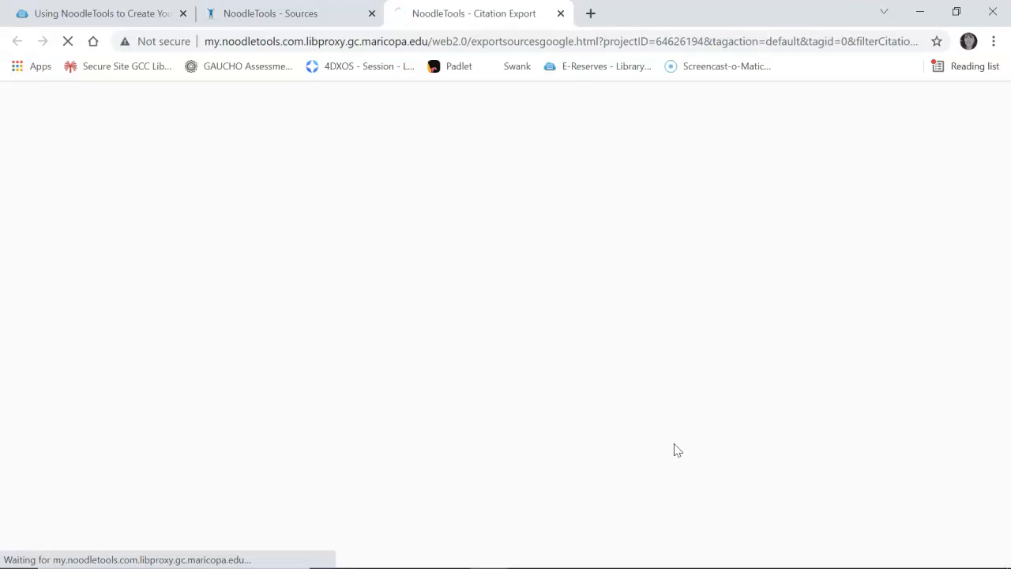
Review the Works Cited doc entries from Figure Vessel to Monkey Stirrup Spout Vessel, then close it
left_click(674, 444)
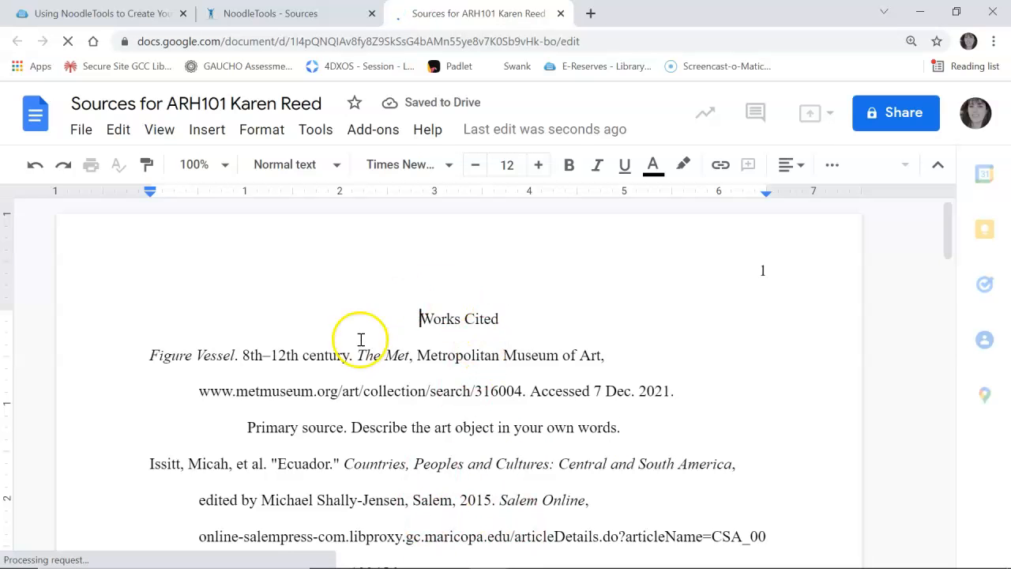
scroll(434, 387, "down", 2)
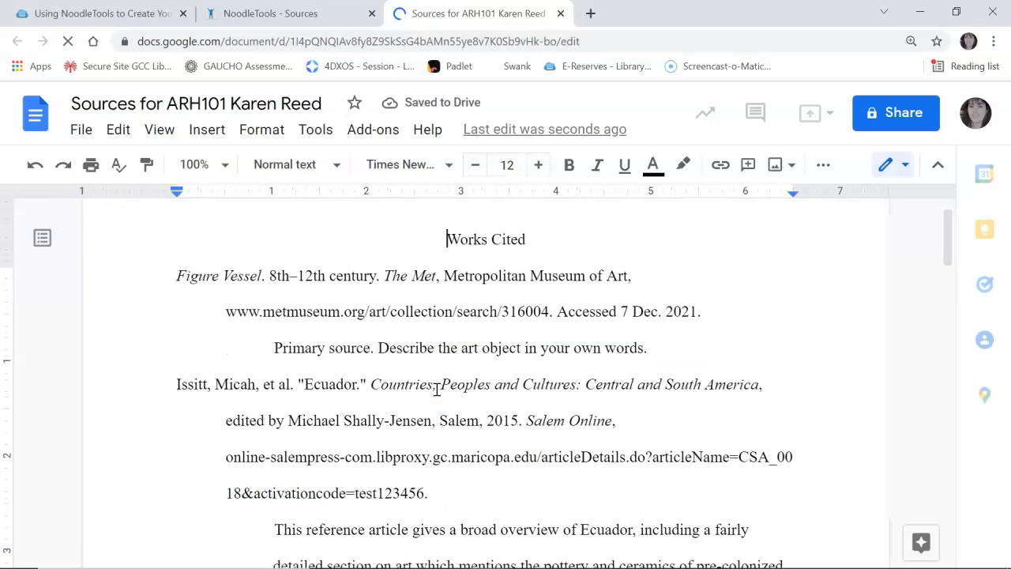
scroll(436, 388, "down", 5)
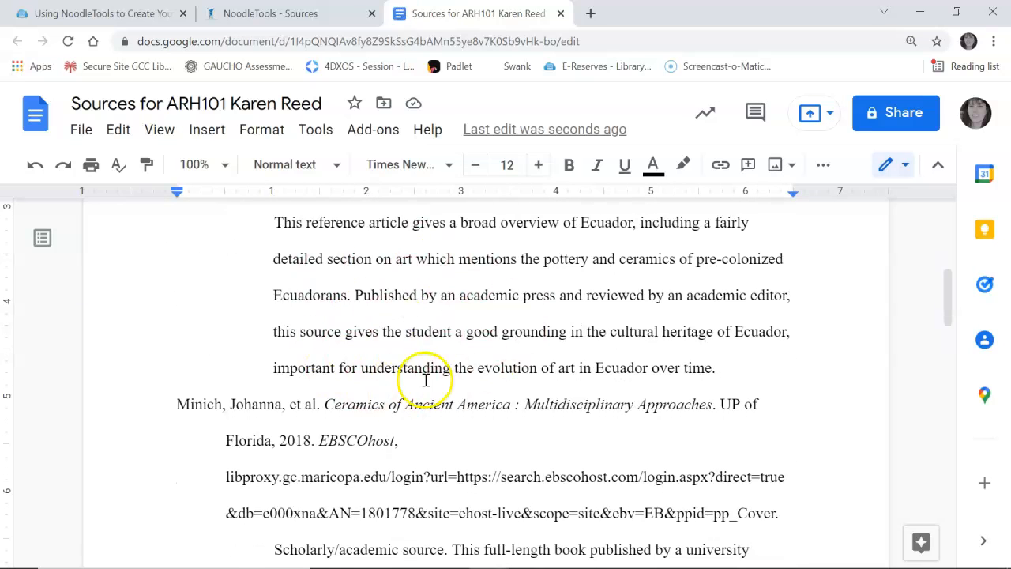
scroll(430, 382, "down", 2)
scroll(429, 382, "down", 9)
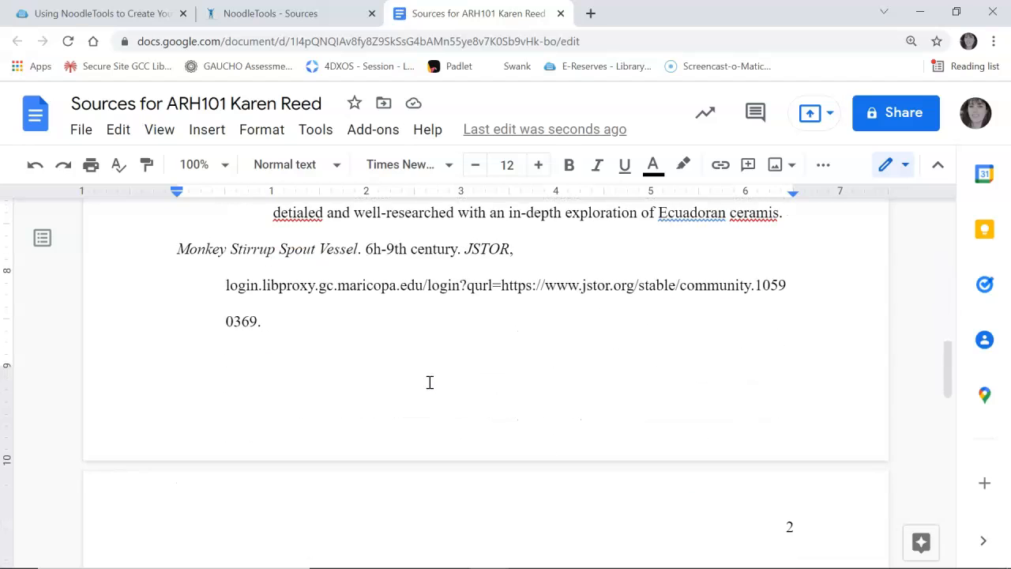
scroll(429, 382, "down", 4)
scroll(429, 382, "up", 3)
scroll(430, 382, "up", 5)
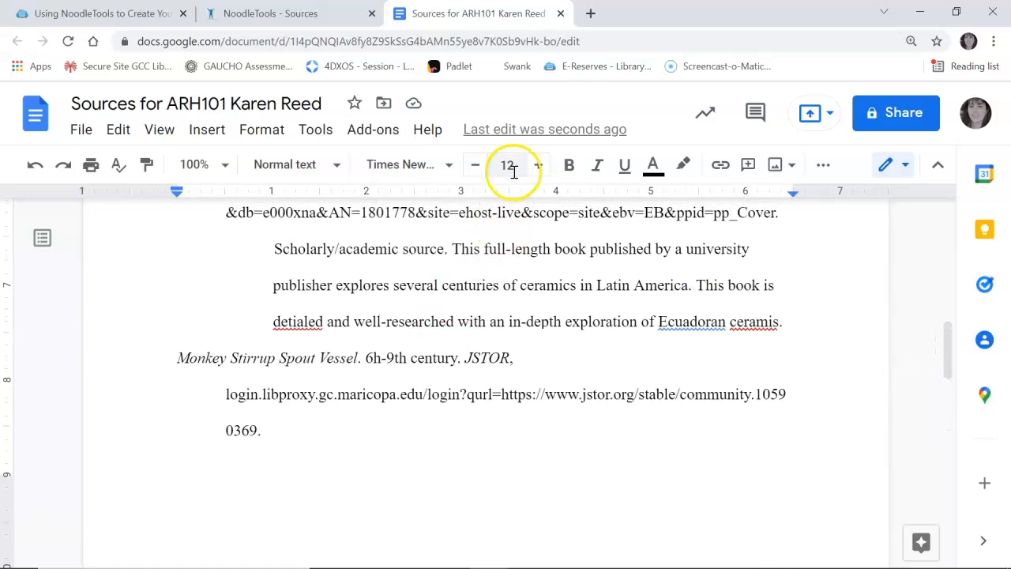
left_click(562, 13)
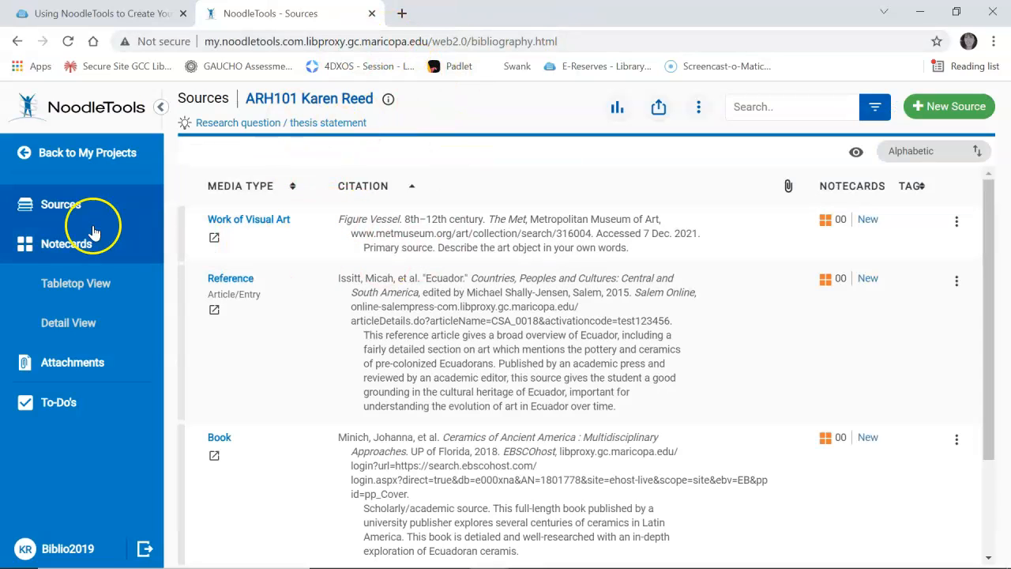
Go back to My Projects from the ARH101 project
left_click(77, 155)
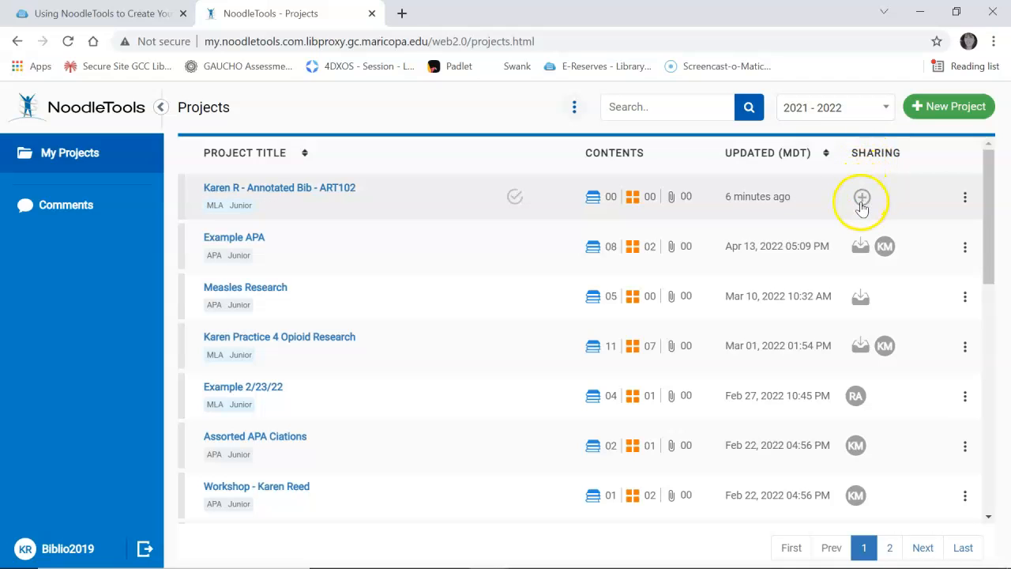
Add a student by their Personal ID as a Full collaborator on the ART102 project, correcting a mistyped ID
left_click(862, 199)
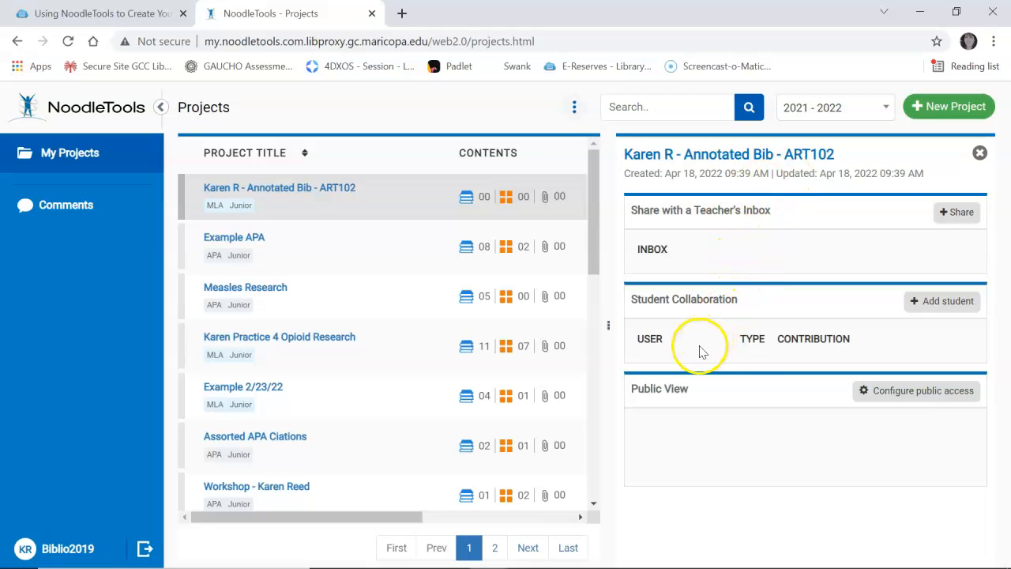
left_click(937, 307)
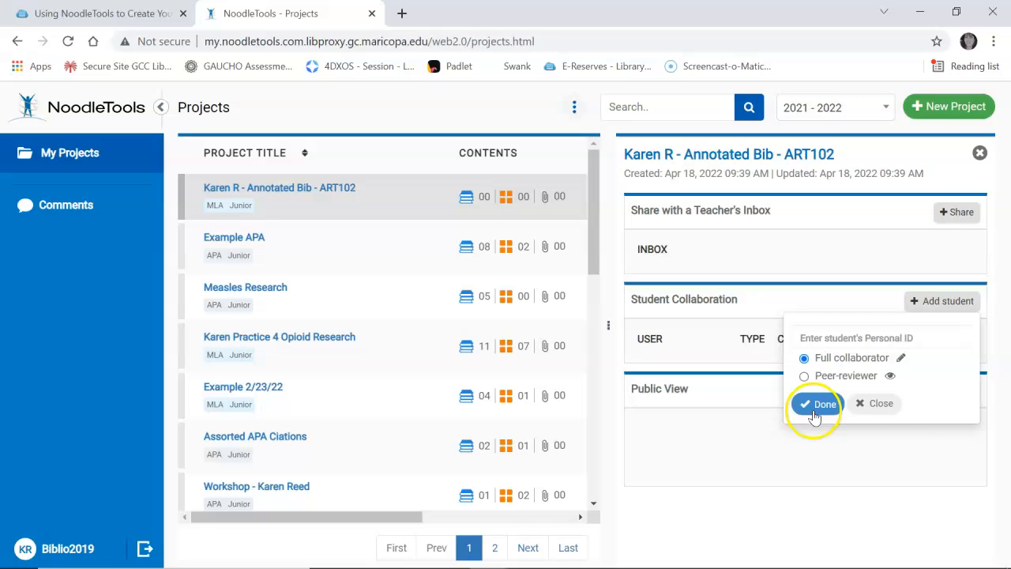
left_click(830, 334)
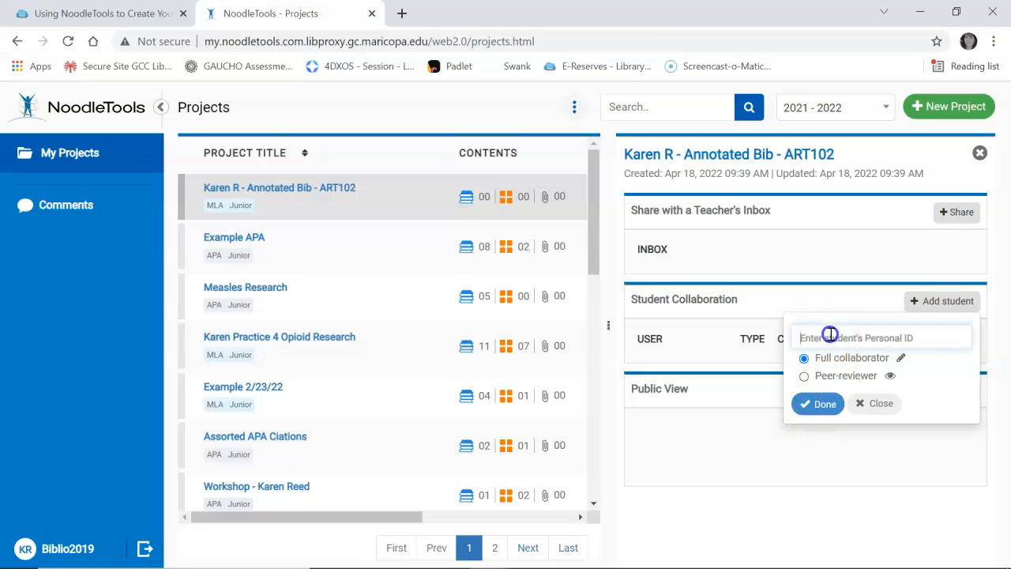
type("Biblio2019")
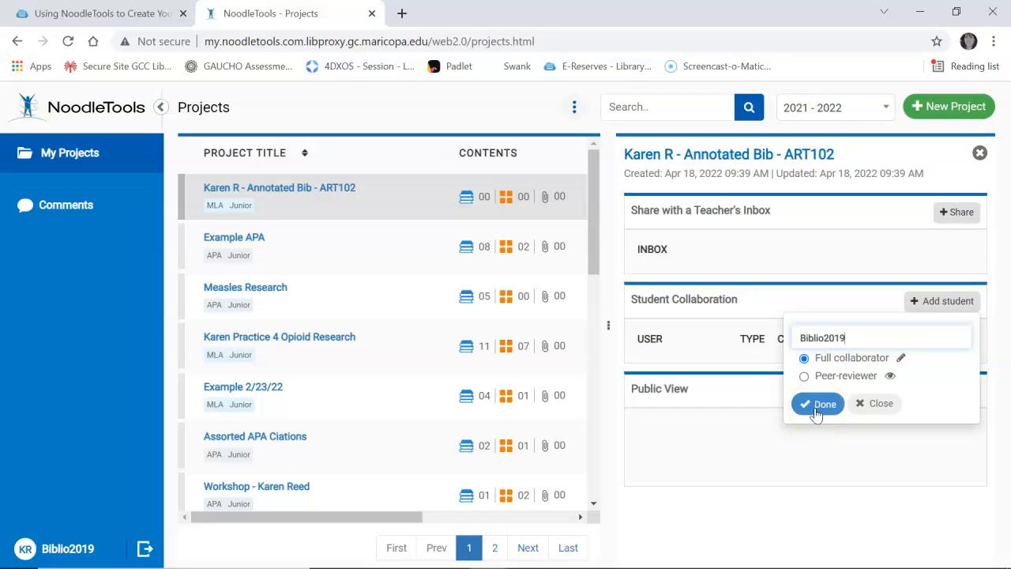
left_click_drag(874, 335, 723, 361)
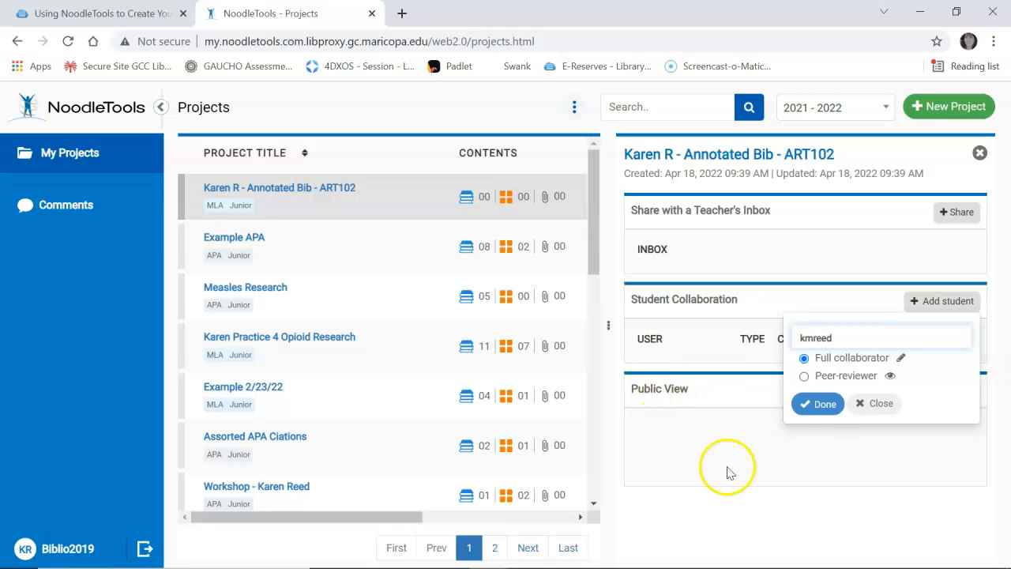
left_click(819, 405)
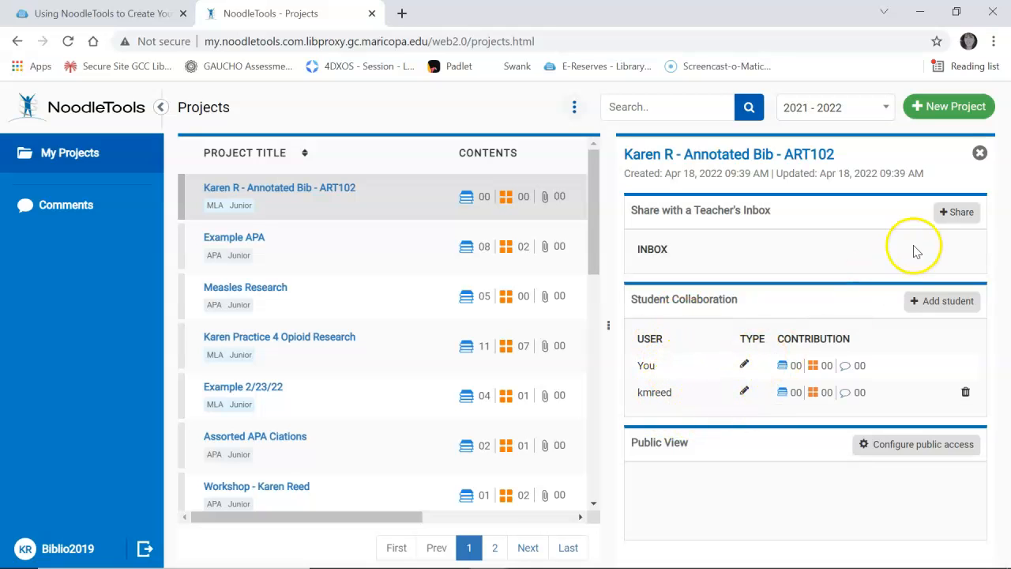
left_click(979, 153)
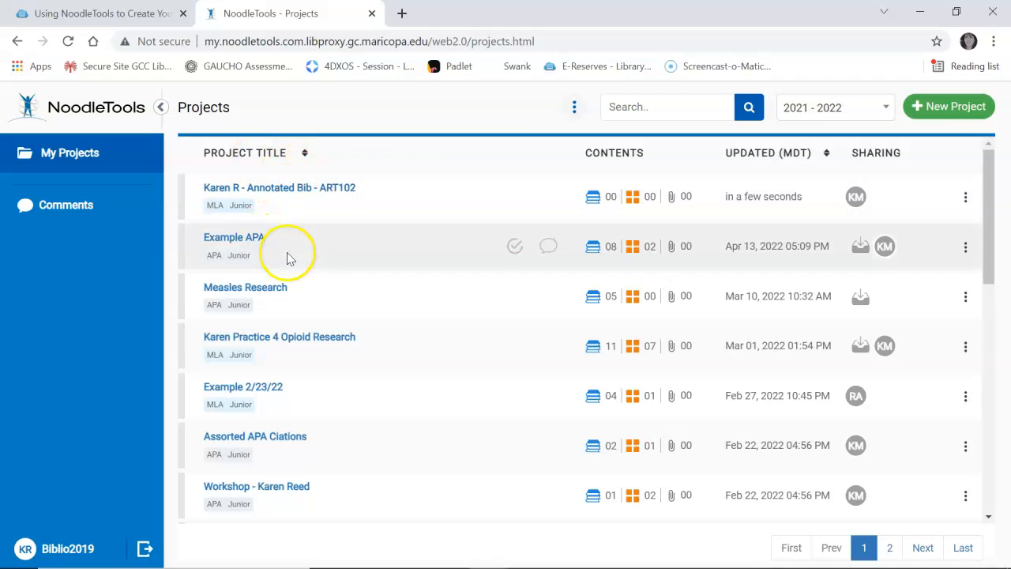
Open the ART102 annotated bibliography project, check its Comments, then go Back to My Projects
left_click(289, 189)
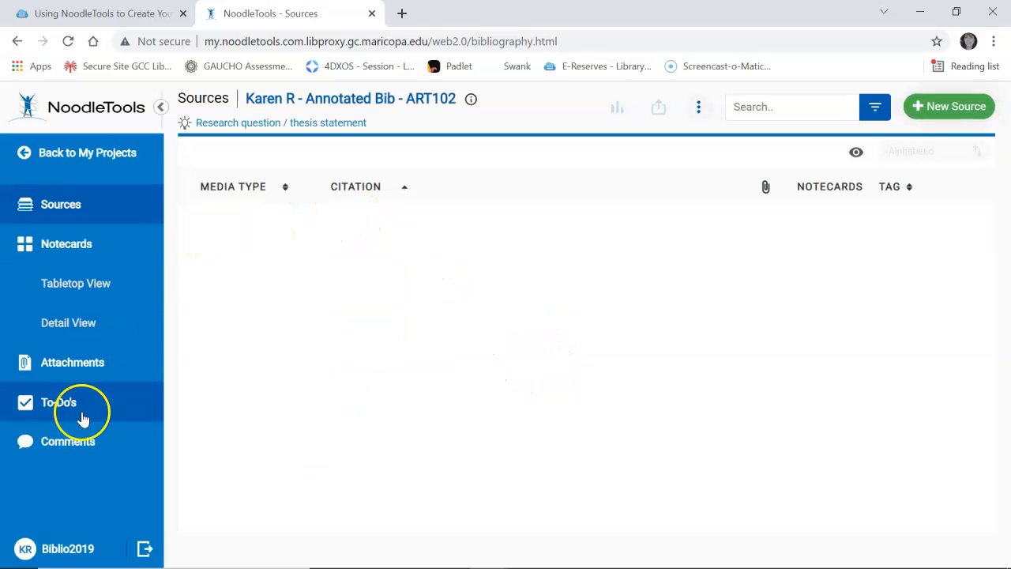
left_click(75, 440)
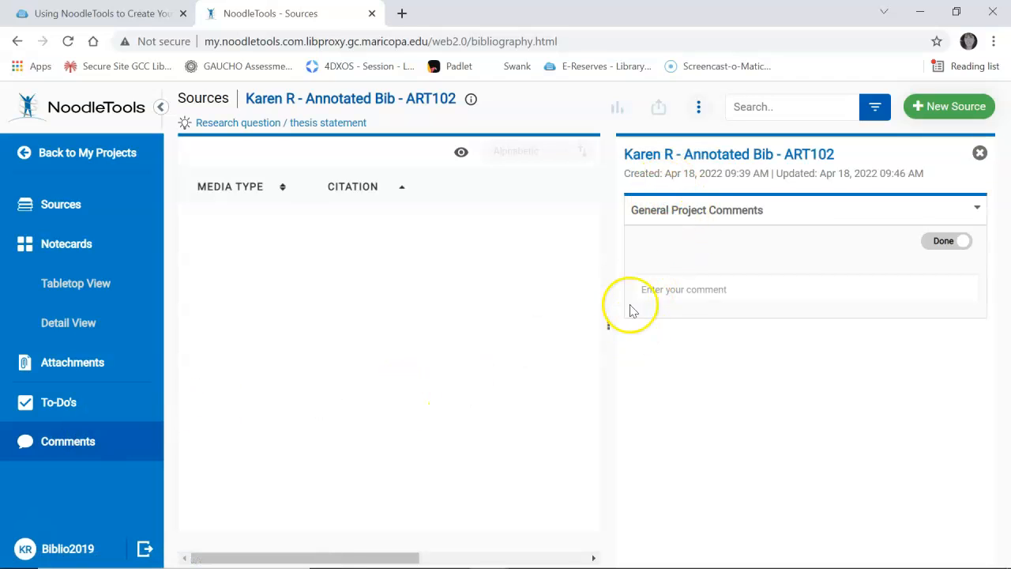
left_click(104, 153)
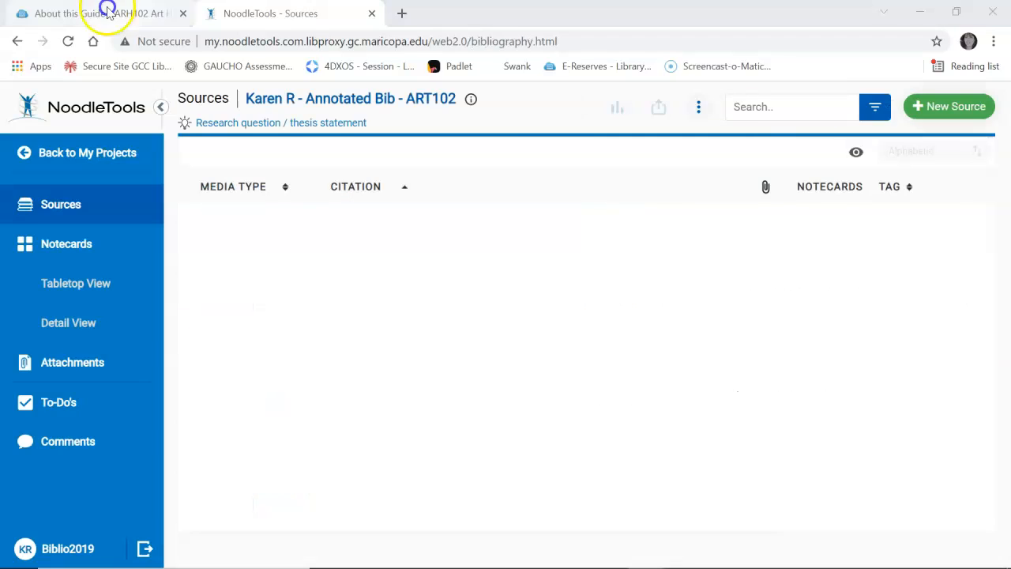
Switch to the ARH102 guide and scroll its Using NoodleTools page to the Create a New Project instructions
left_click(118, 17)
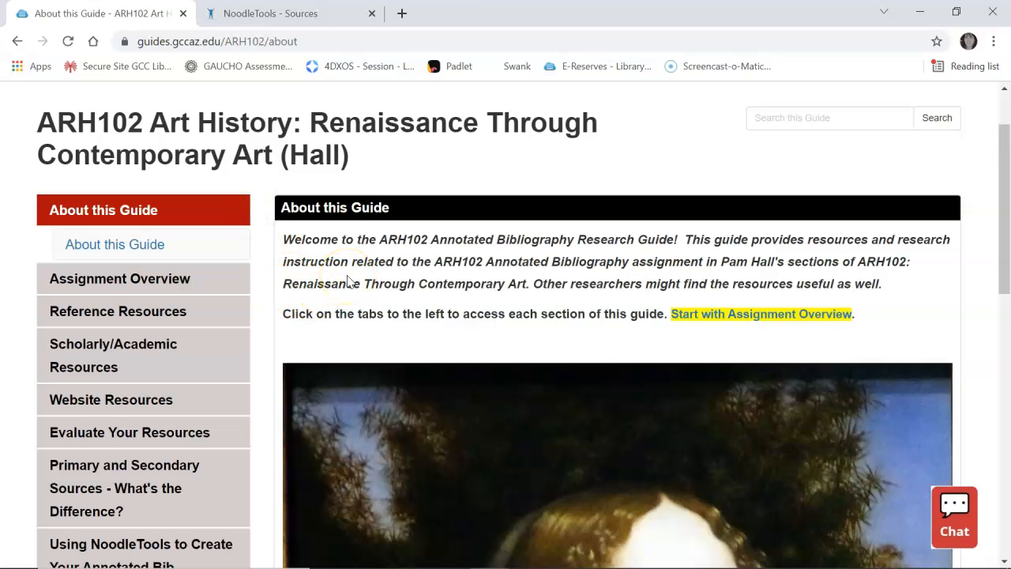
scroll(348, 282, "down", 4)
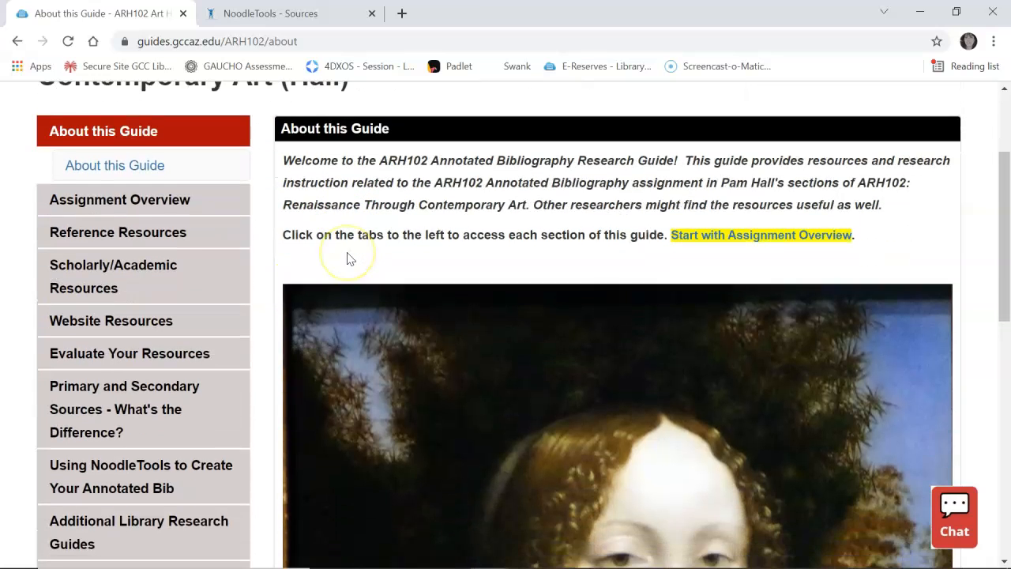
scroll(348, 259, "down", 1)
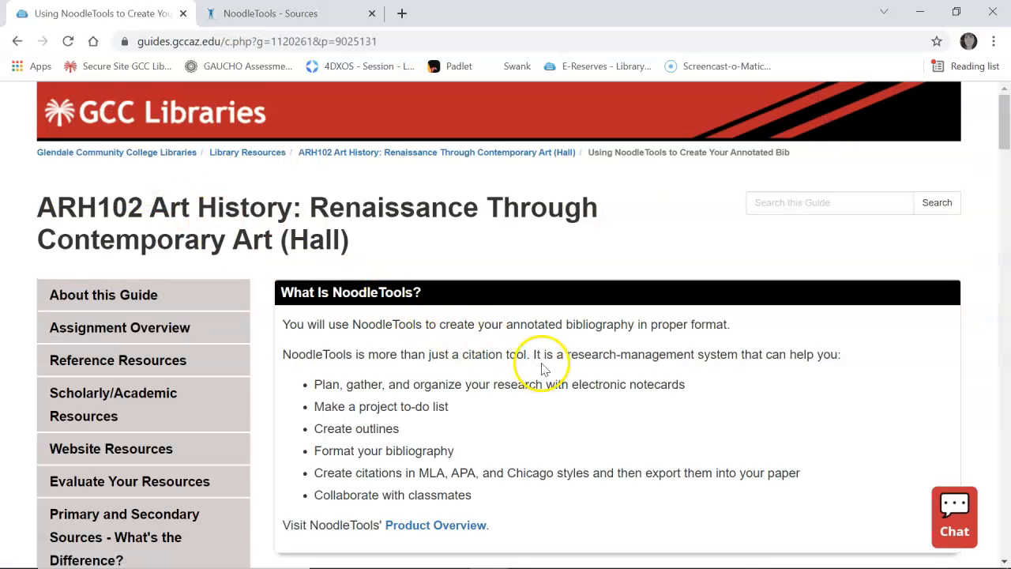
scroll(541, 368, "down", 4)
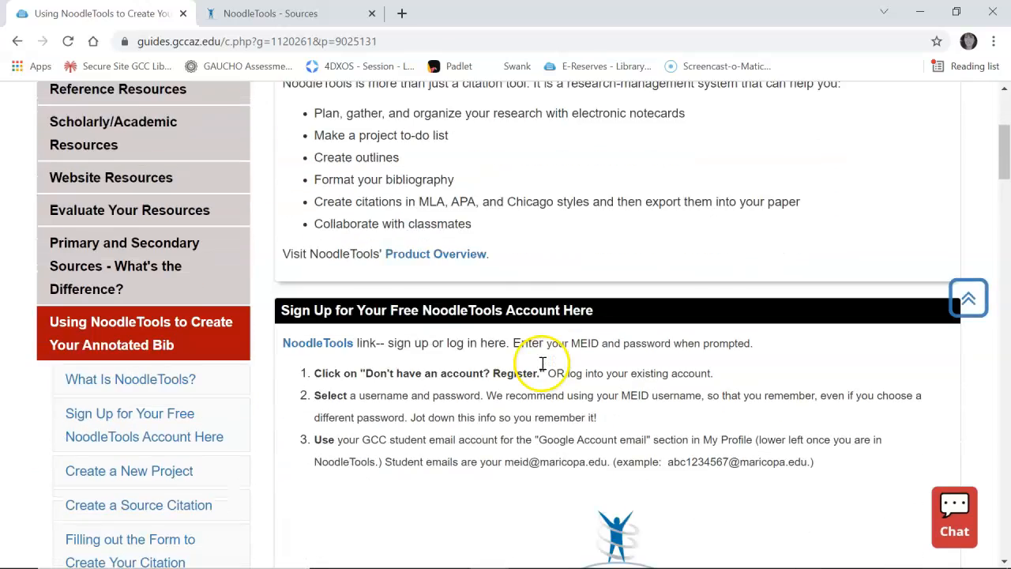
scroll(542, 369, "down", 11)
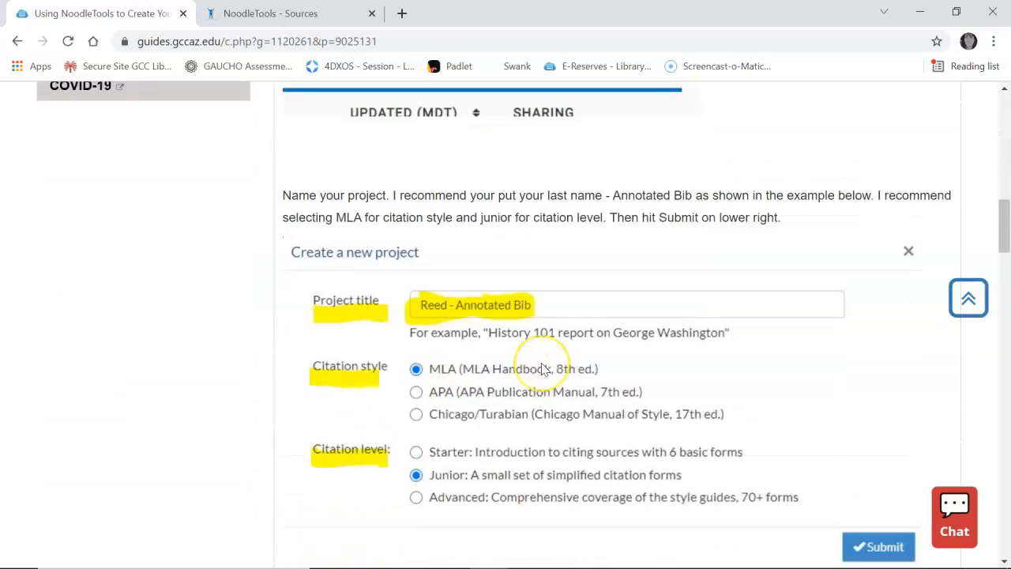
scroll(542, 368, "down", 5)
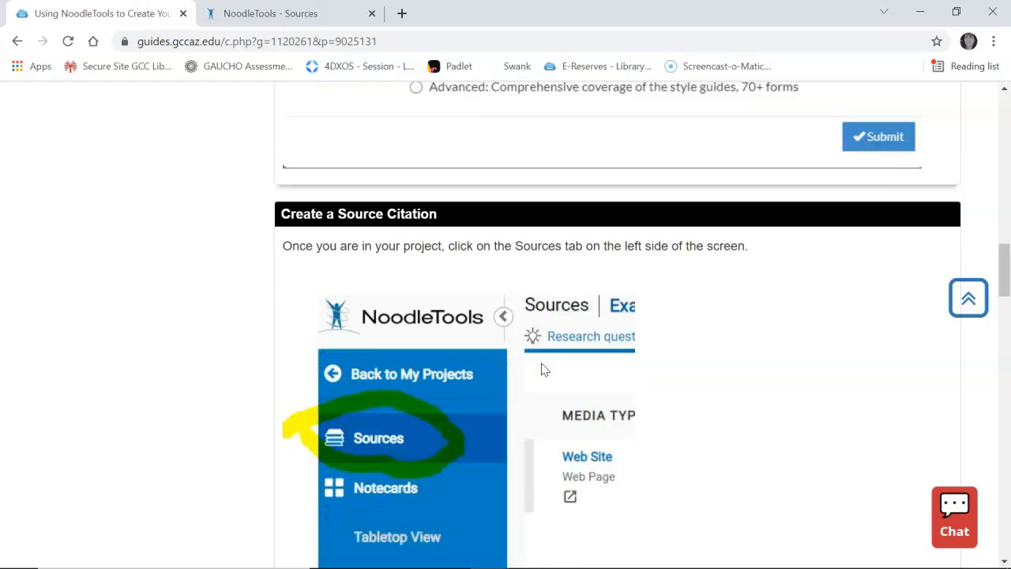
scroll(542, 368, "down", 6)
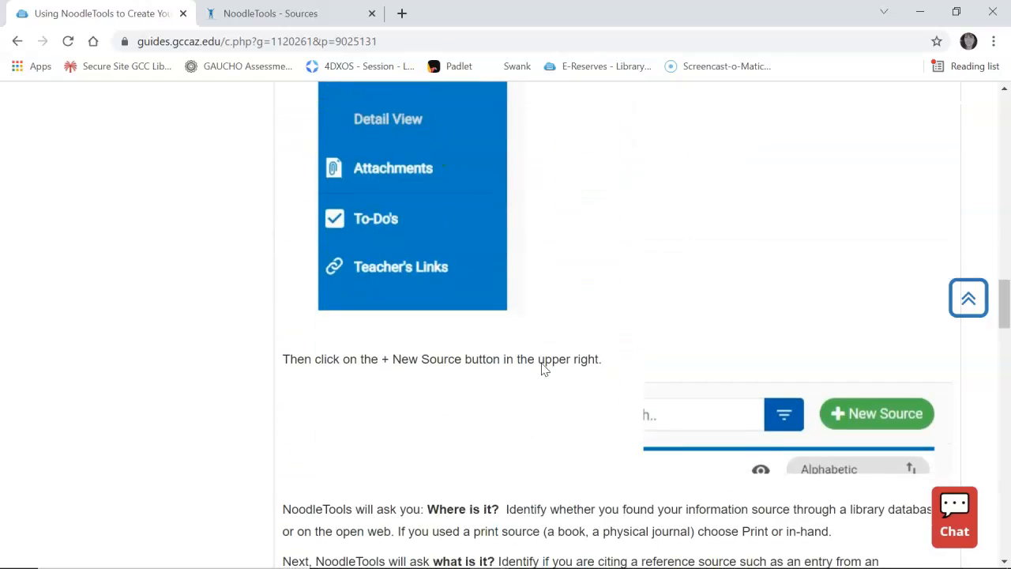
scroll(542, 369, "up", 14)
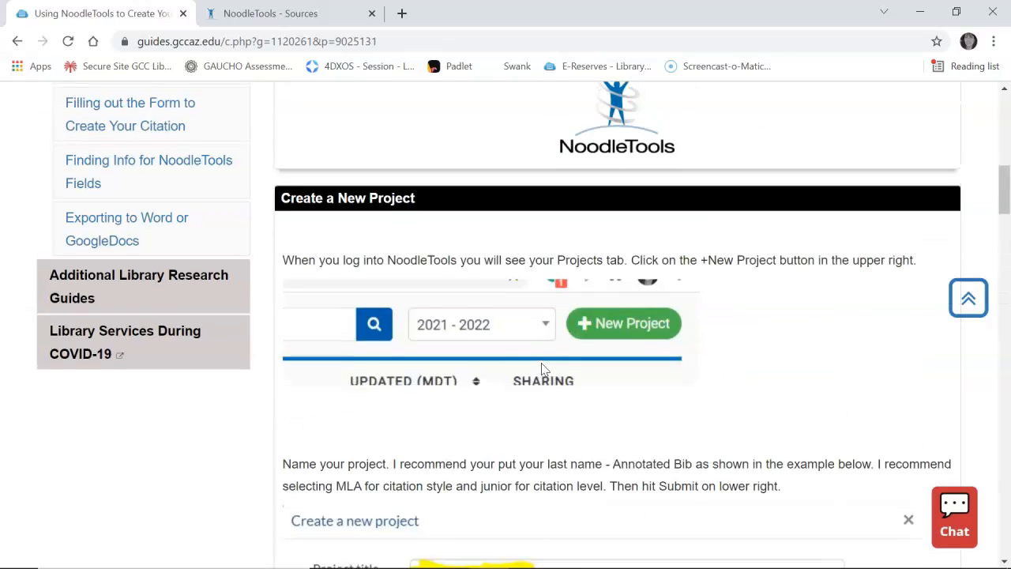
scroll(542, 369, "up", 9)
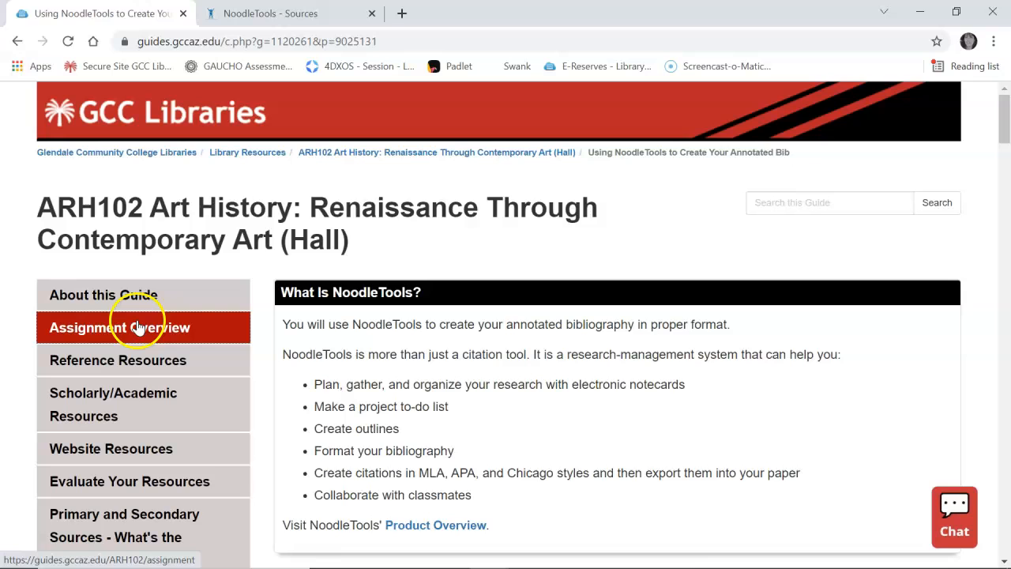
Go to the guide's Assignment Overview page and jump to its Meet Your Librarian section
left_click(137, 327)
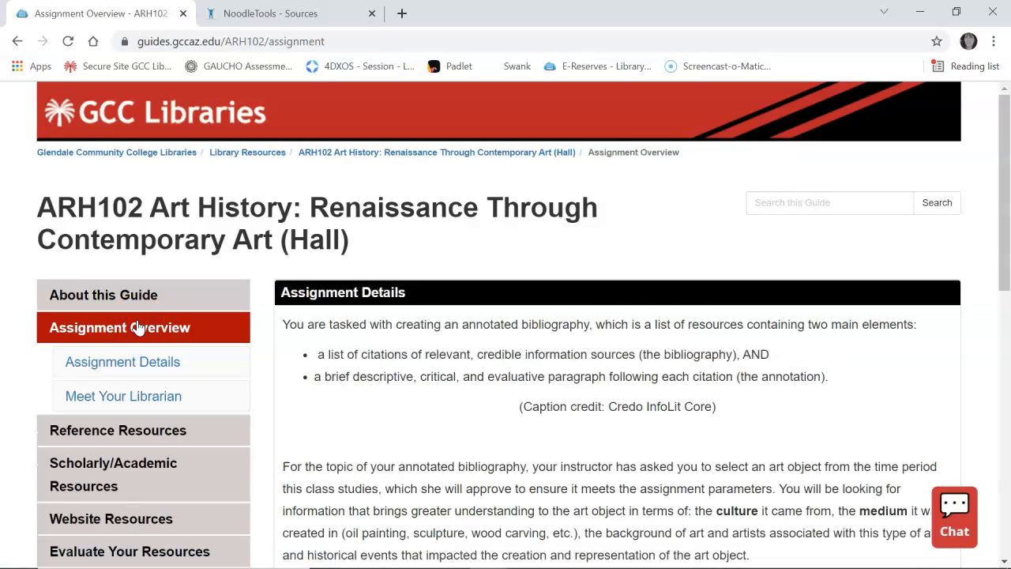
left_click(121, 399)
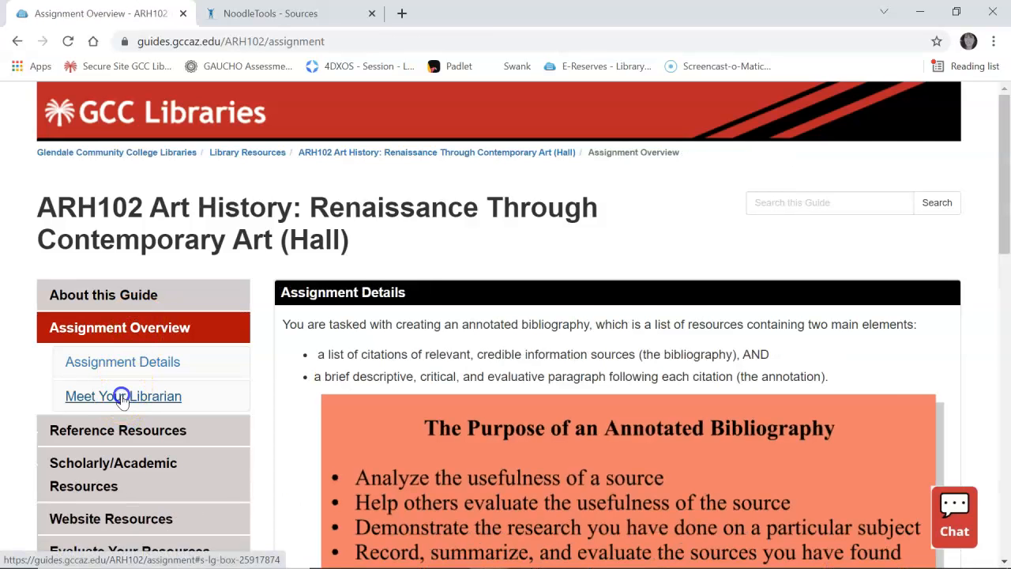